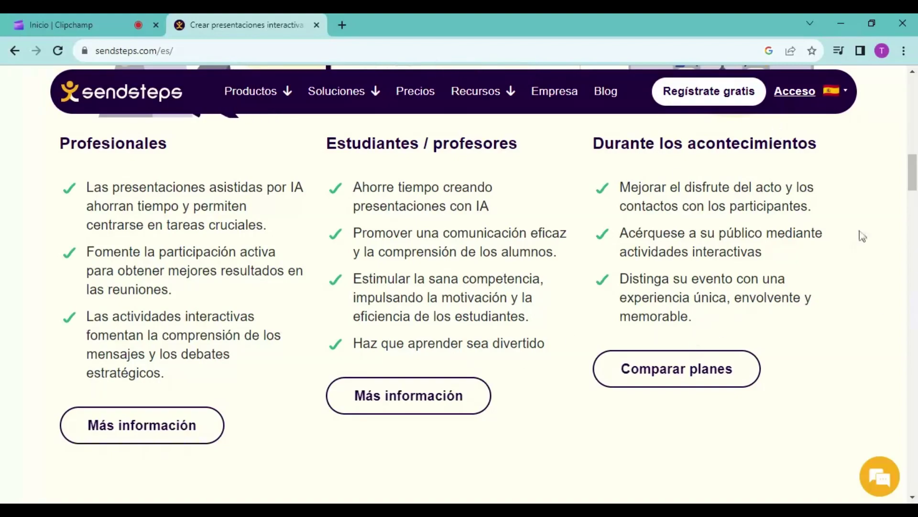
- Register for a free Sendsteps account using the first listed Google account
scroll(607, 305, "up", 10)
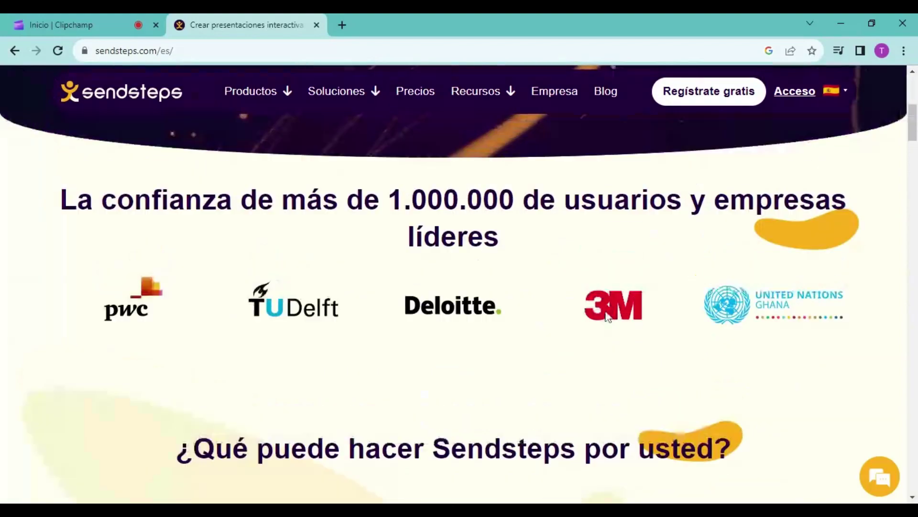
scroll(607, 317, "up", 6)
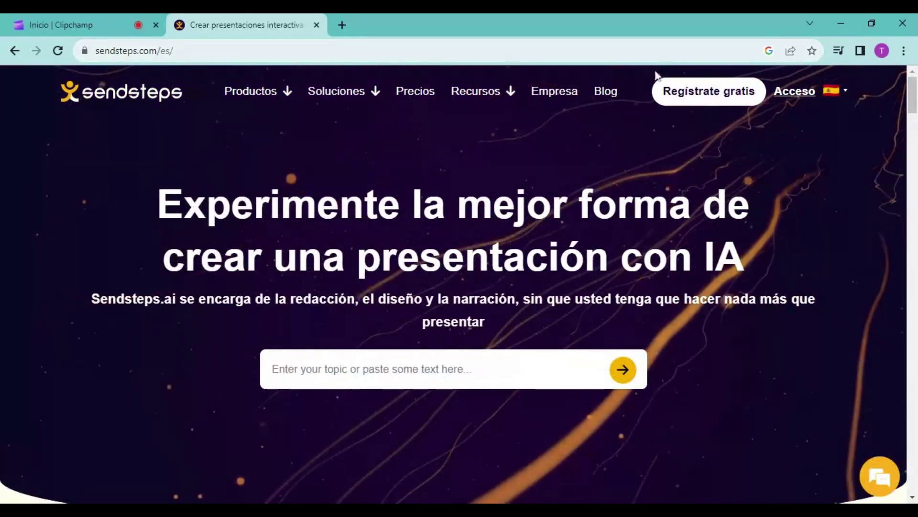
left_click(727, 96)
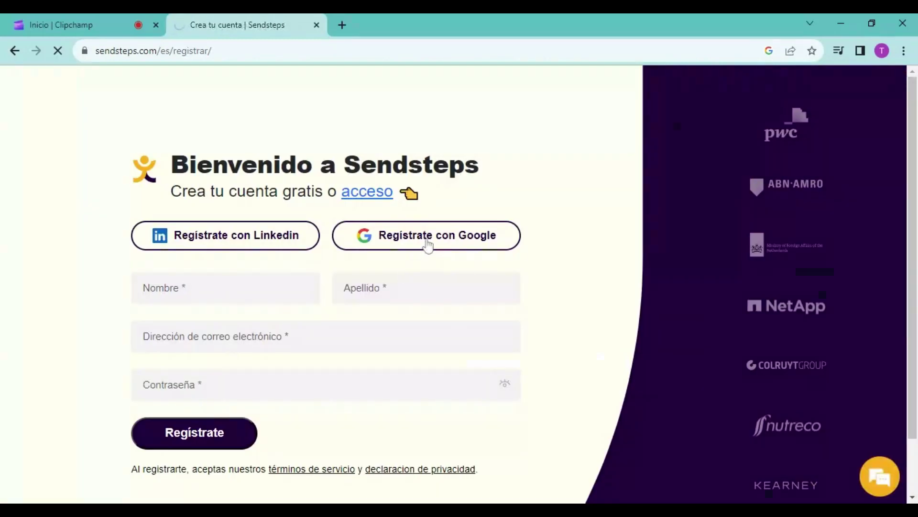
left_click(428, 245)
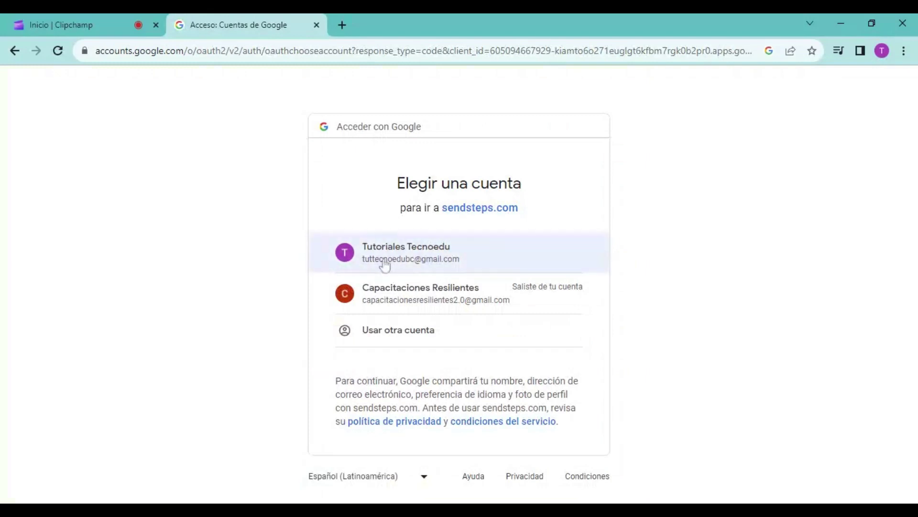
left_click(384, 263)
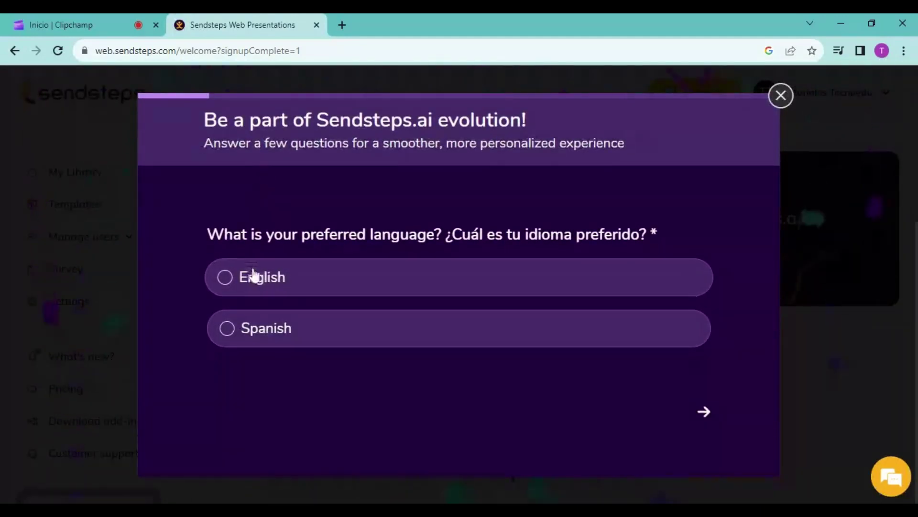
- Answer the onboarding survey with Spanish, Education, Teacher, Secondary School and 500 - 1500 students
left_click(224, 335)
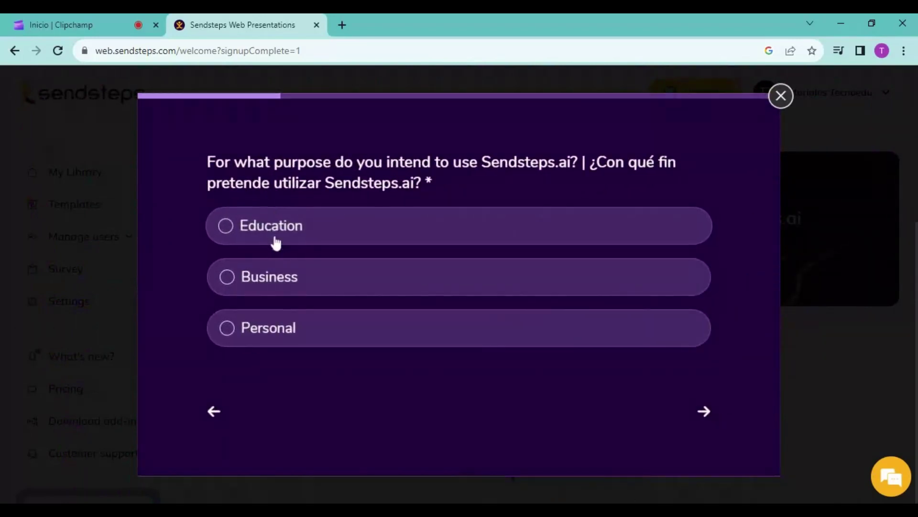
left_click(227, 225)
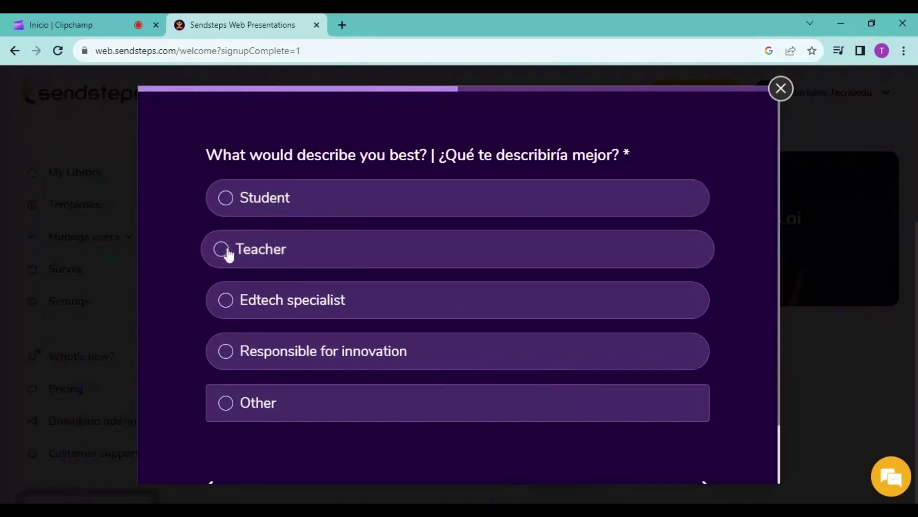
left_click(234, 254)
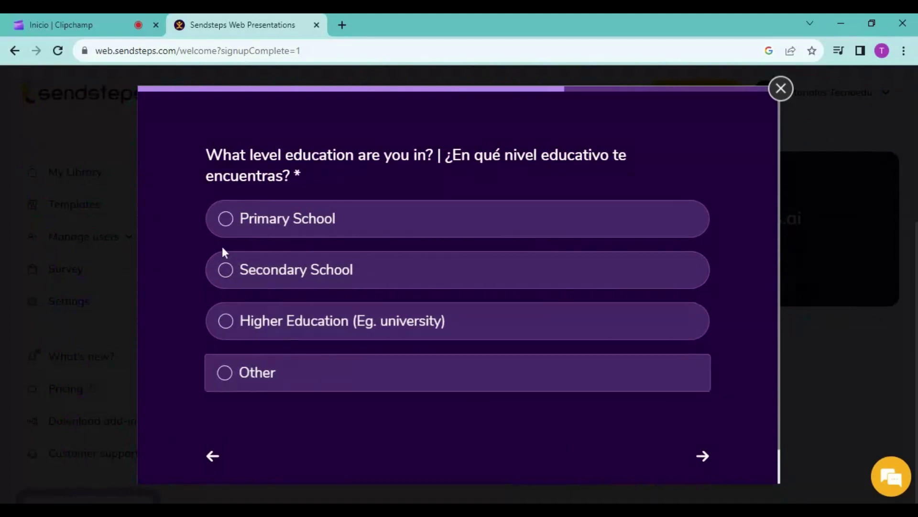
left_click(219, 279)
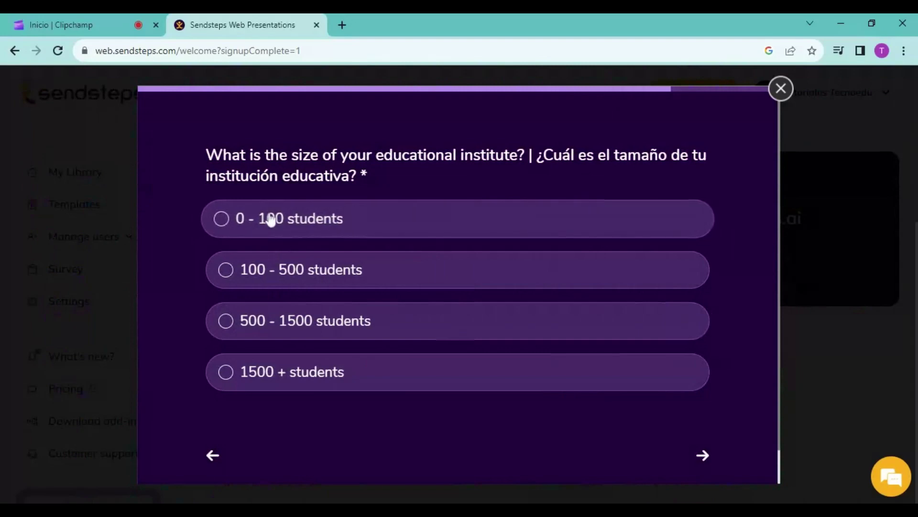
left_click(255, 322)
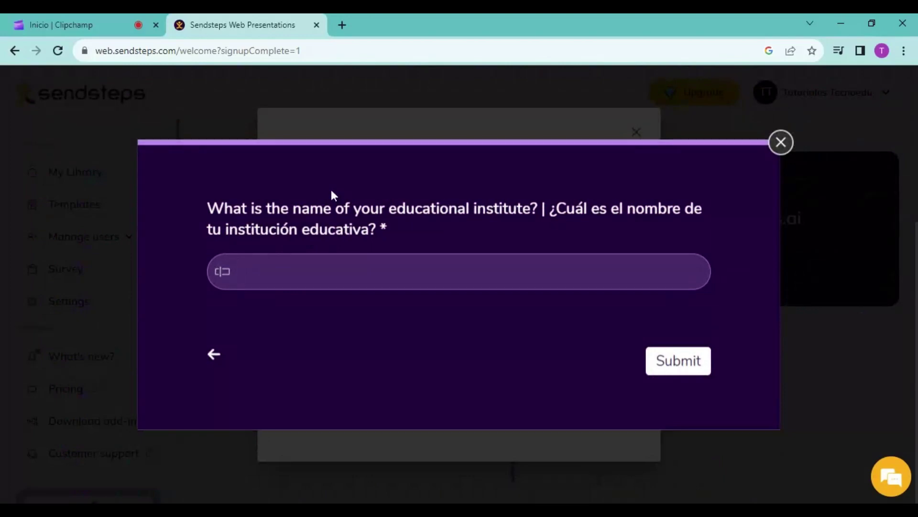
- Submit EES 30 as the educational institute's name and dismiss the survey and welcome dialogs
type("e")
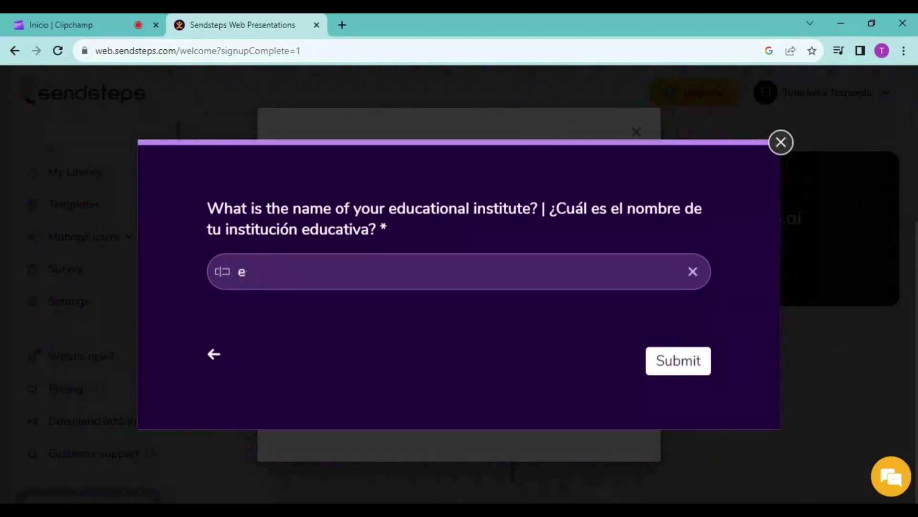
type("eEES 30")
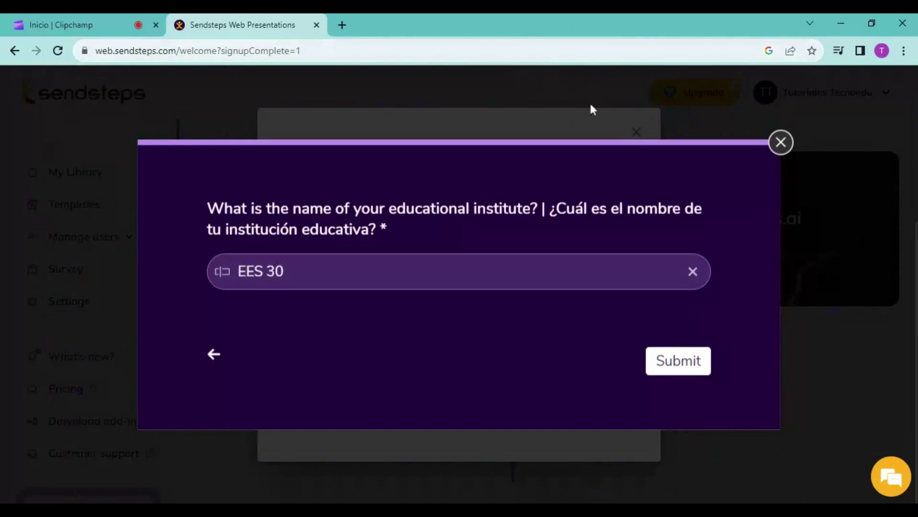
left_click(689, 361)
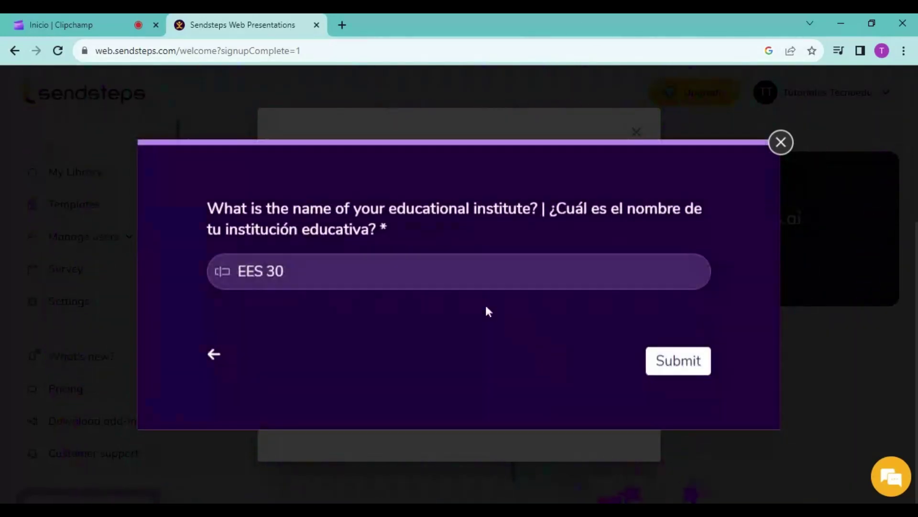
left_click(701, 373)
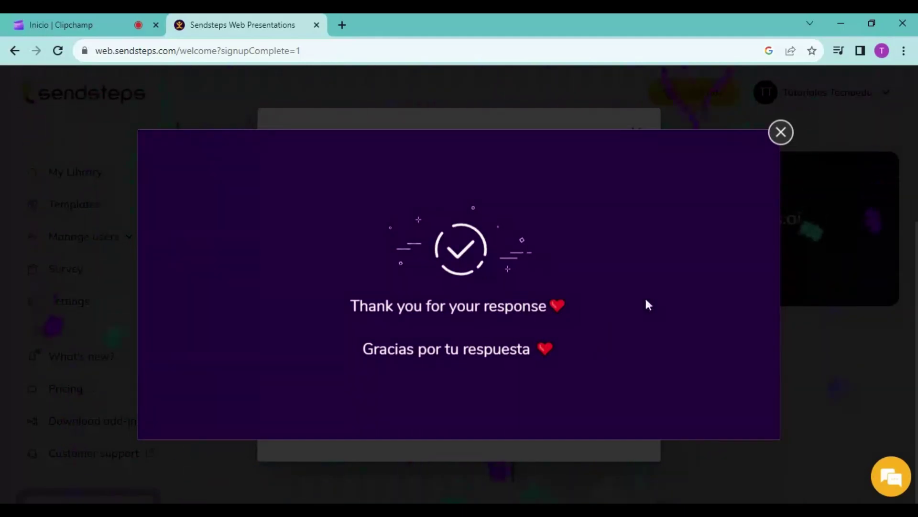
left_click(781, 133)
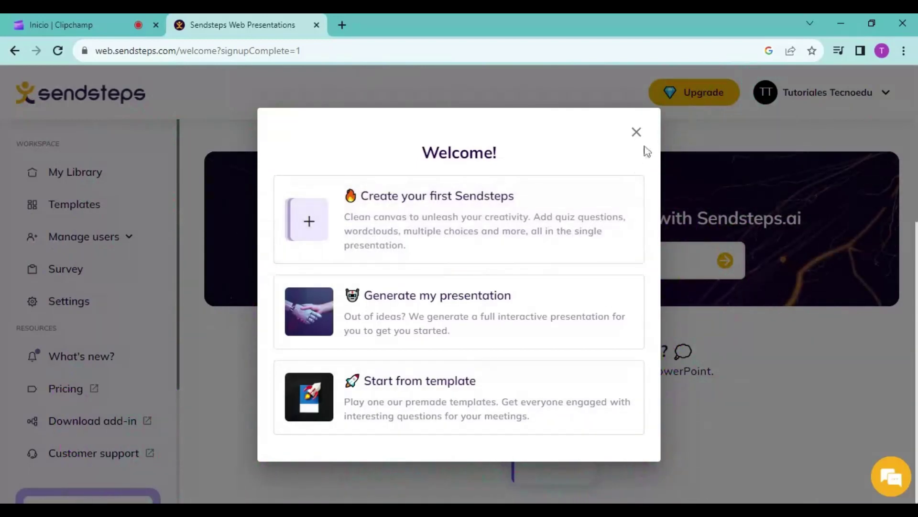
left_click(637, 134)
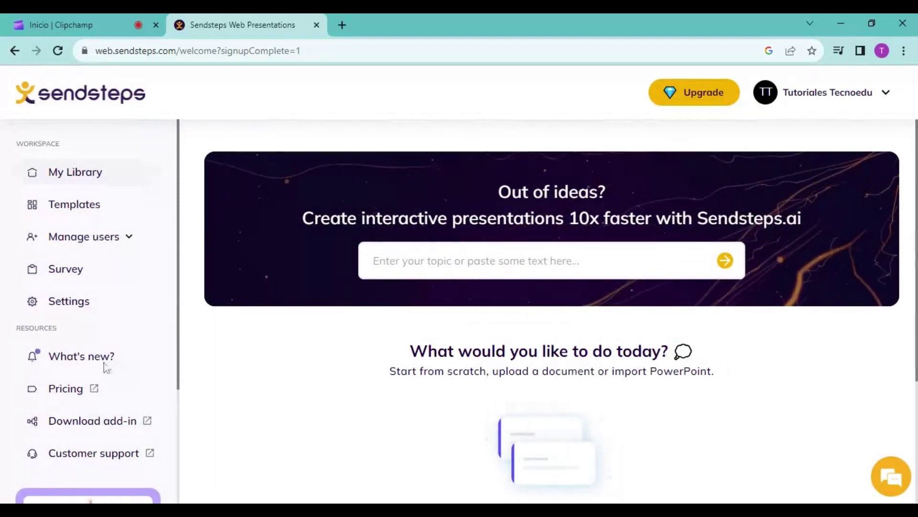
- Open the account settings and review the user info, privacy, email preference and account sections
scroll(100, 409, "down", 3)
scroll(101, 408, "up", 3)
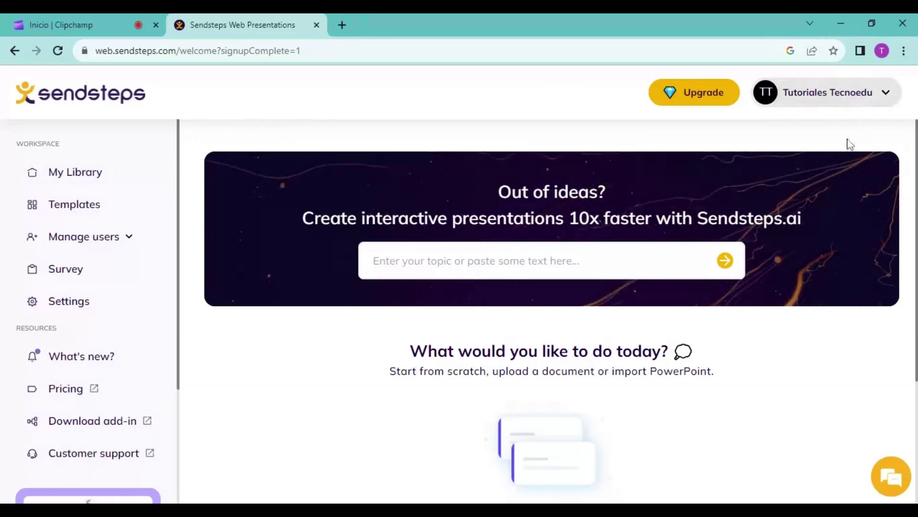
left_click(809, 98)
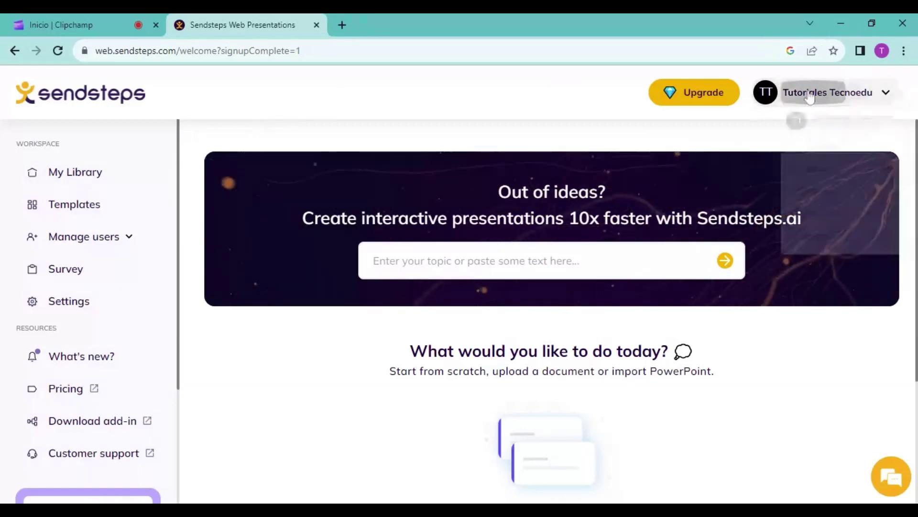
left_click(814, 160)
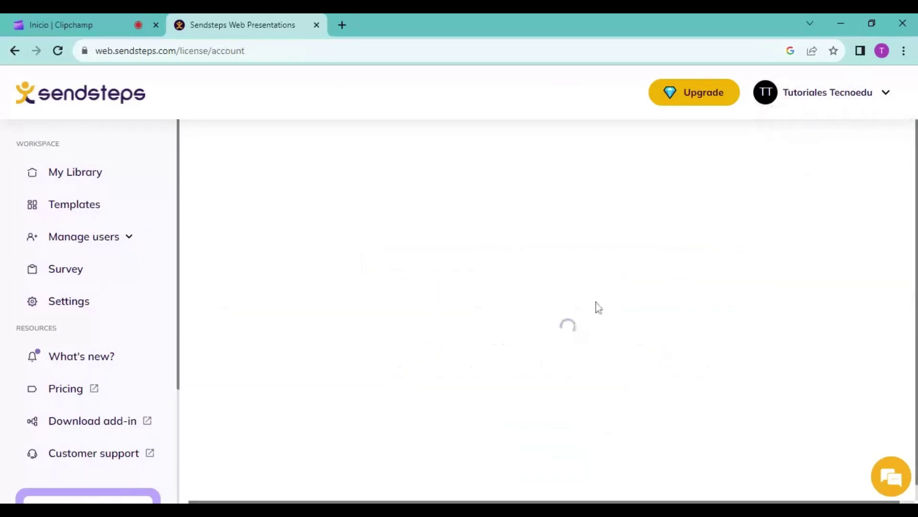
scroll(520, 359, "down", 3)
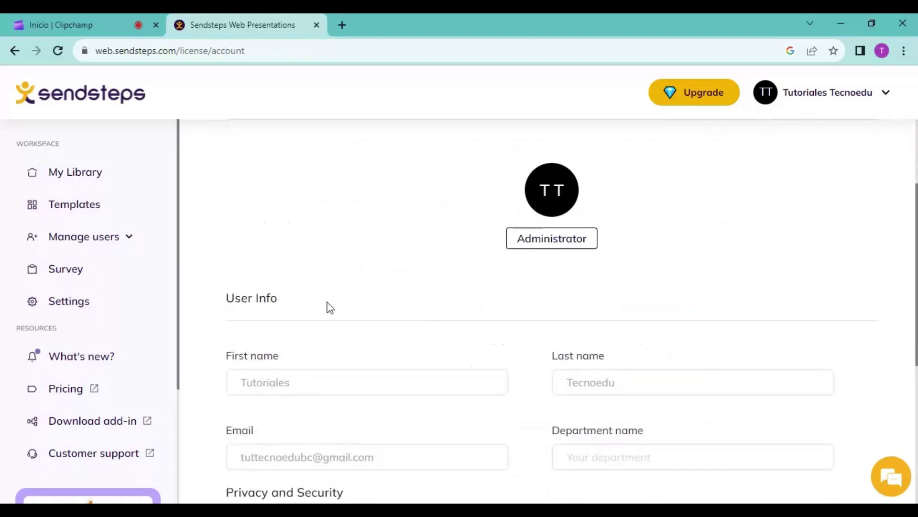
scroll(330, 308, "down", 3)
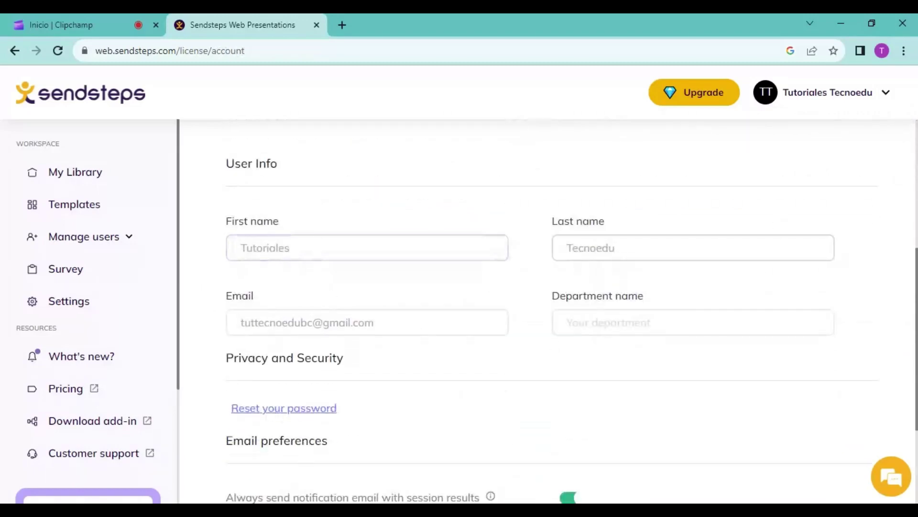
scroll(604, 379, "down", 3)
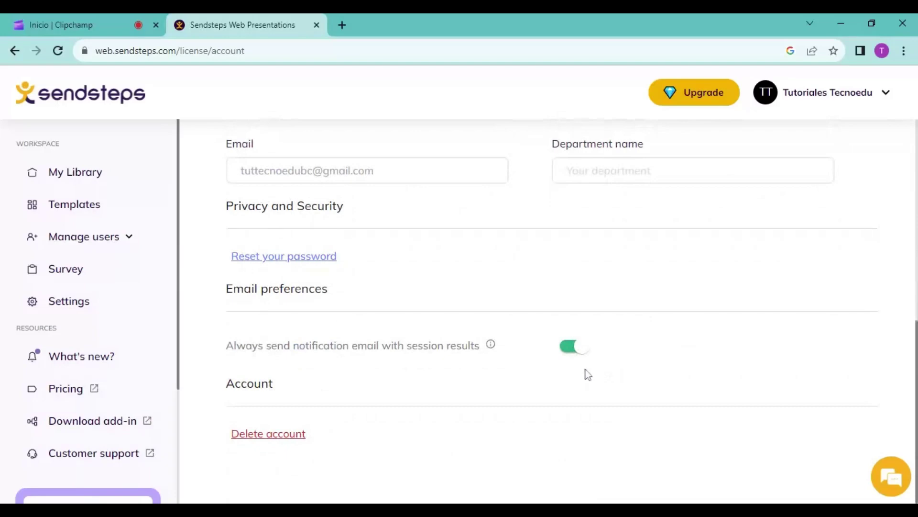
scroll(597, 393, "up", 10)
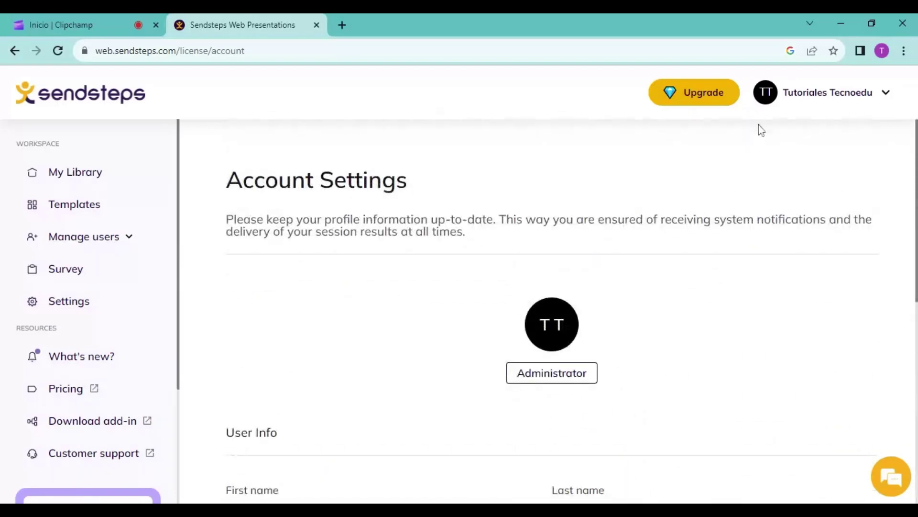
- Open the subscription page and examine the current plan, maximum audience size, available users and plan details
left_click(813, 93)
left_click(803, 190)
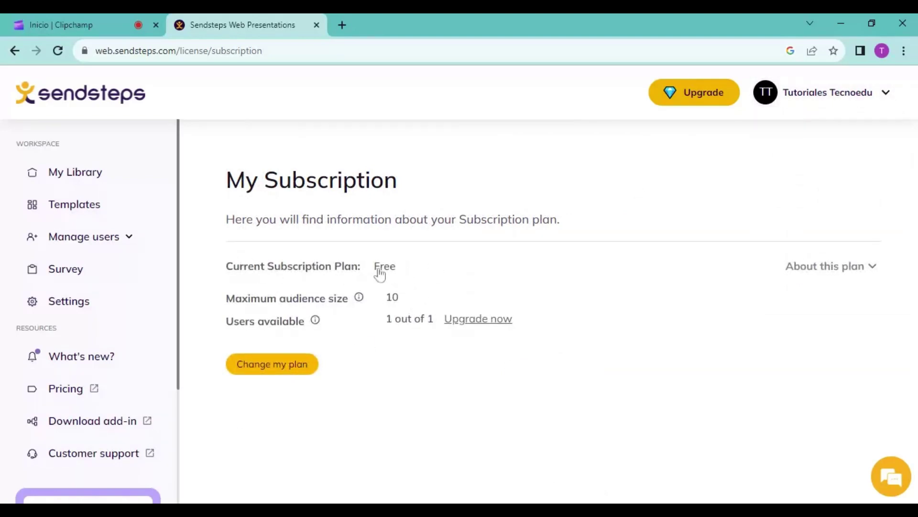
left_click(420, 279)
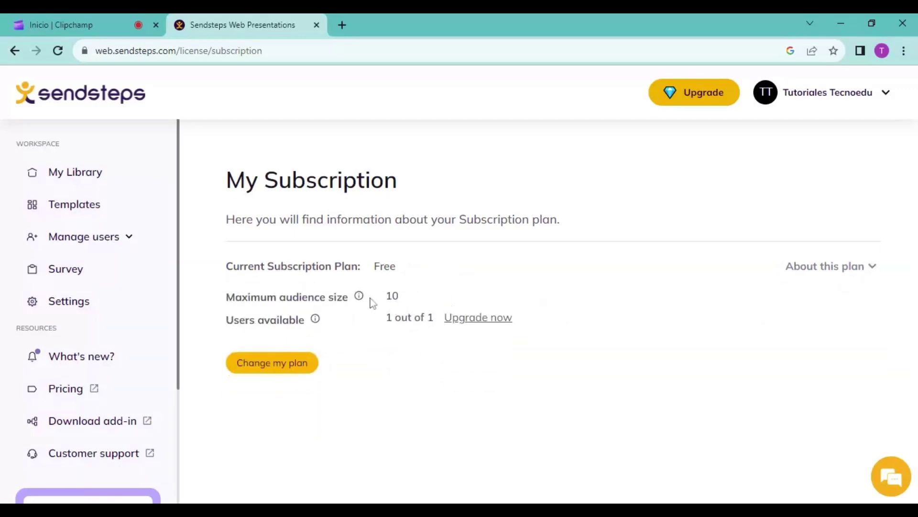
left_click_drag(404, 297, 382, 300)
left_click_drag(385, 317, 511, 328)
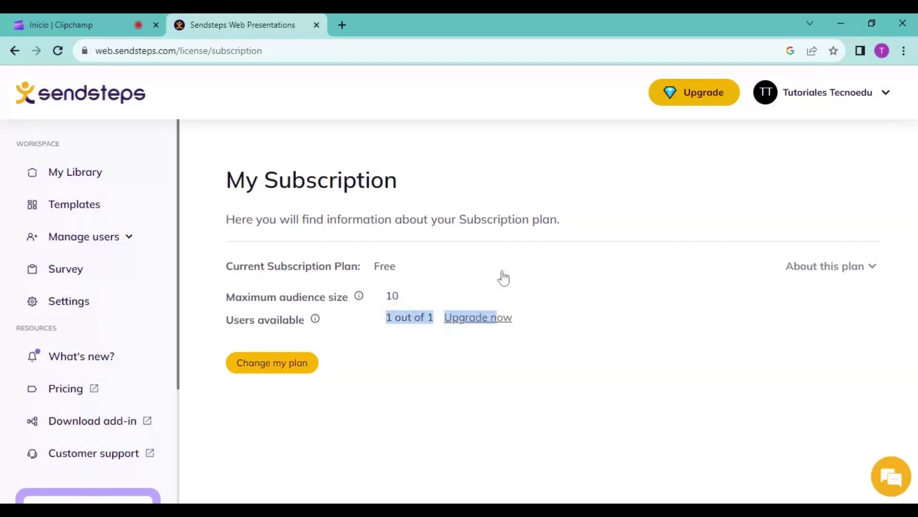
left_click(860, 275)
left_click(843, 279)
- Open the upgrade plans and examine the features included in the Free plan
left_click(694, 93)
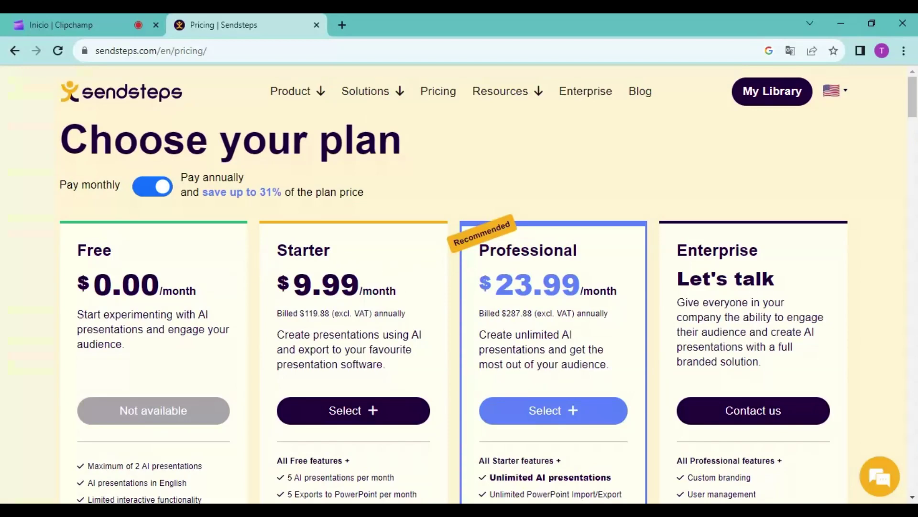
scroll(159, 276, "down", 1)
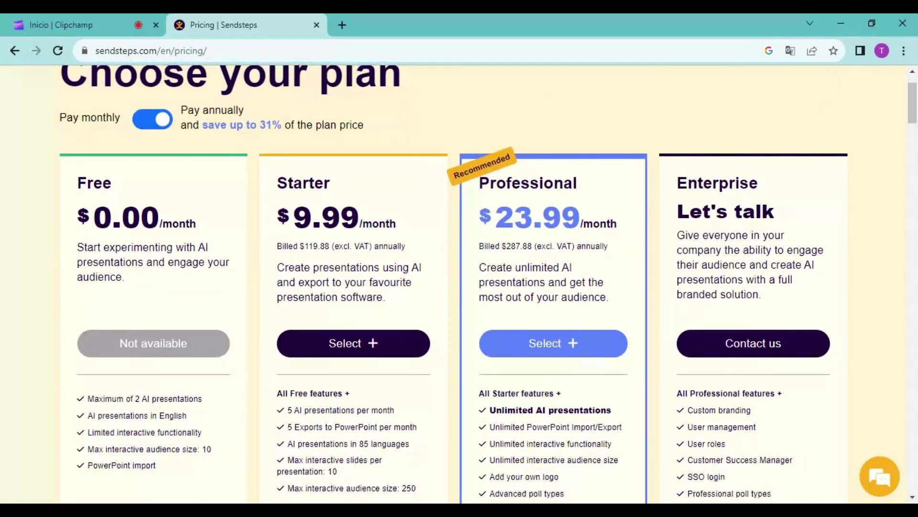
left_click_drag(94, 399, 217, 420)
left_click(213, 402)
left_click(93, 399)
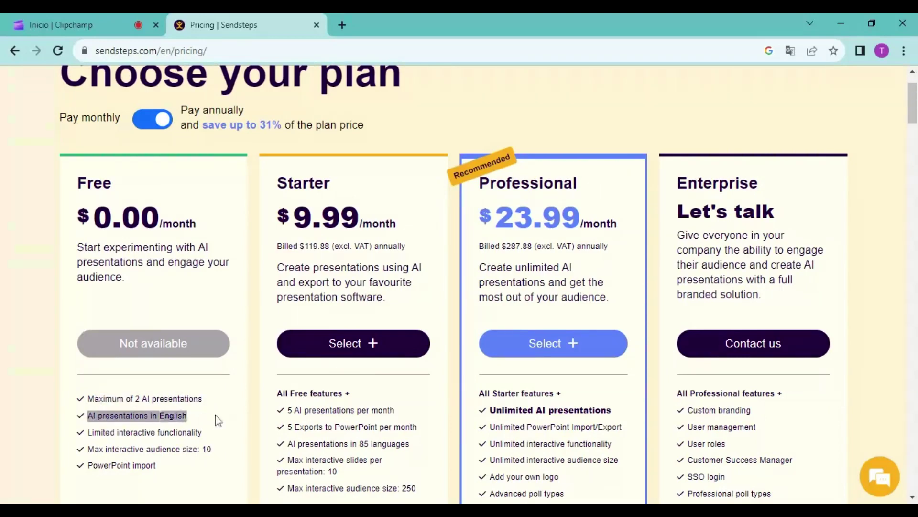
left_click(197, 412)
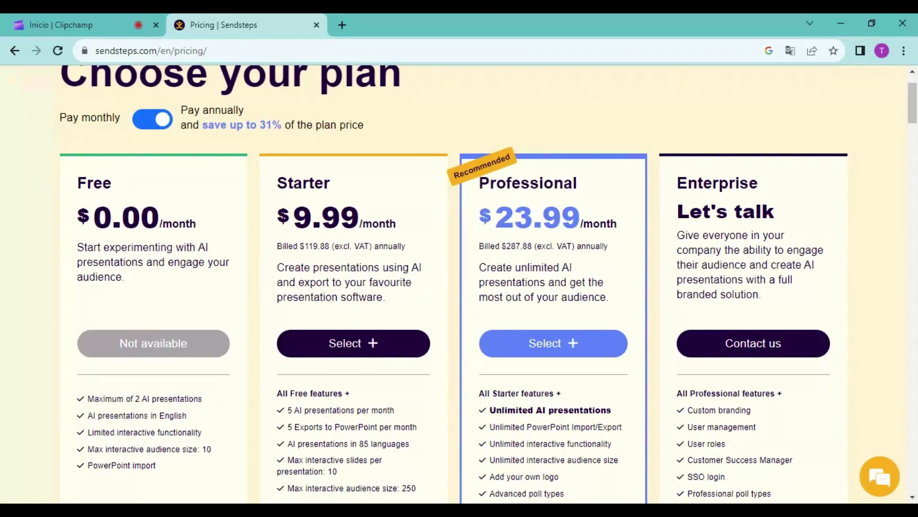
left_click_drag(129, 415, 216, 424)
left_click(206, 268)
left_click_drag(102, 431, 174, 432)
left_click(203, 435)
mouse_move(105, 432)
left_mouse_down()
mouse_move(175, 433)
mouse_move(87, 432)
left_mouse_up()
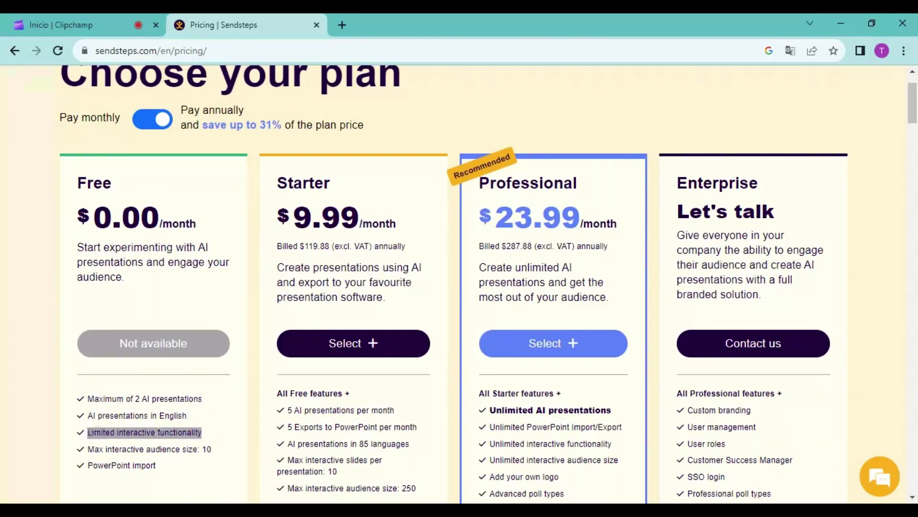
left_click(158, 431)
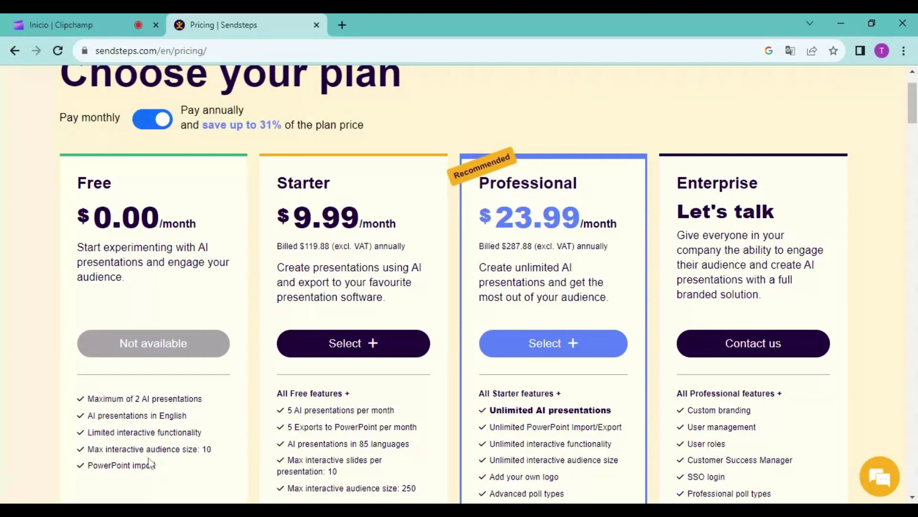
triple_click(148, 449)
triple_click(122, 465)
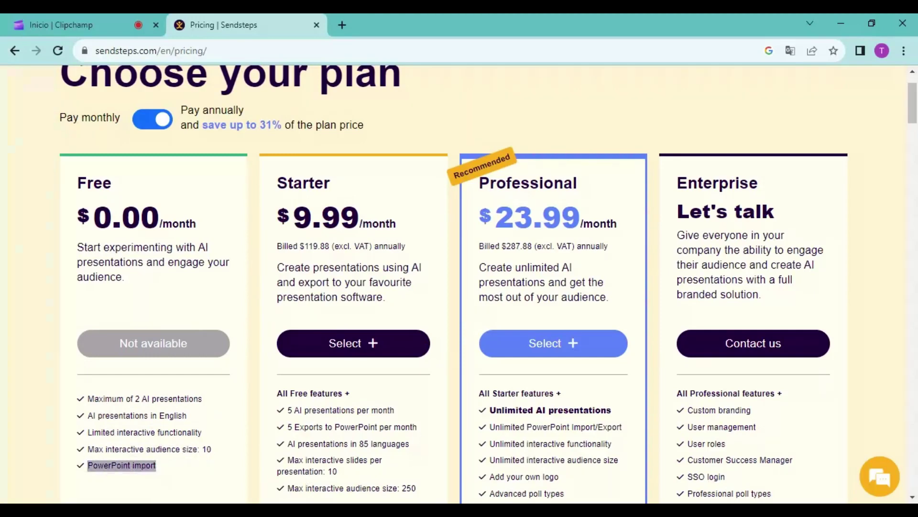
- Examine the Starter plan's AI presentation and PowerPoint export allowances
scroll(335, 383, "down", 3)
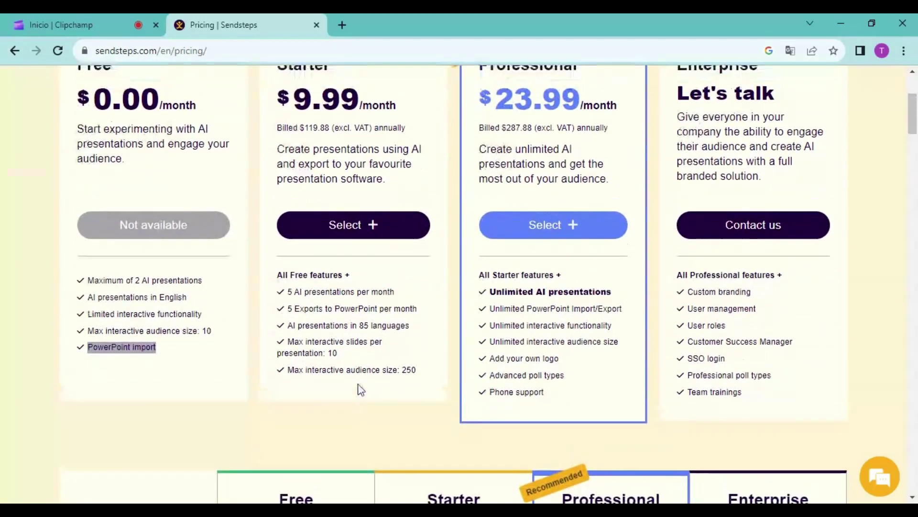
scroll(359, 389, "up", 1)
left_click_drag(298, 343, 393, 360)
left_click(394, 360)
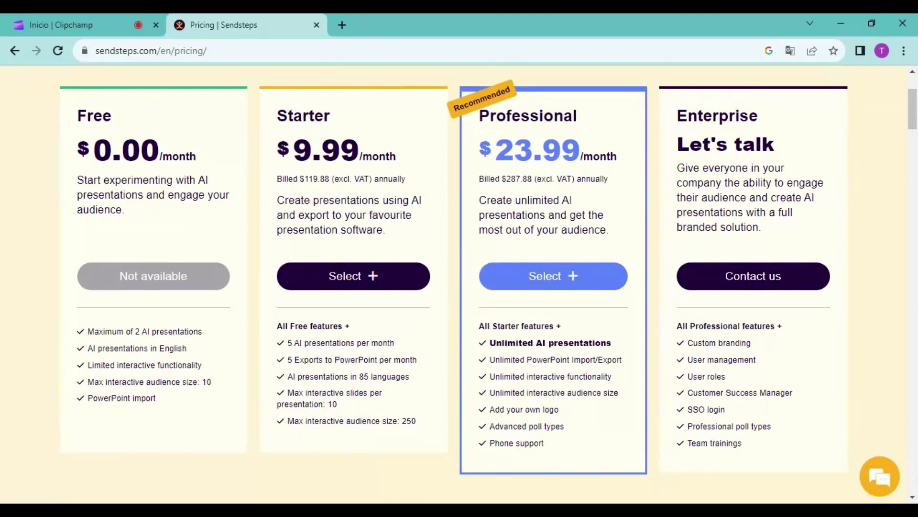
- Examine the Starter plan's language allowance and compare the core features of all four plans in the comparison table
left_click_drag(313, 377, 398, 376)
left_click(398, 376)
scroll(354, 414, "down", 7)
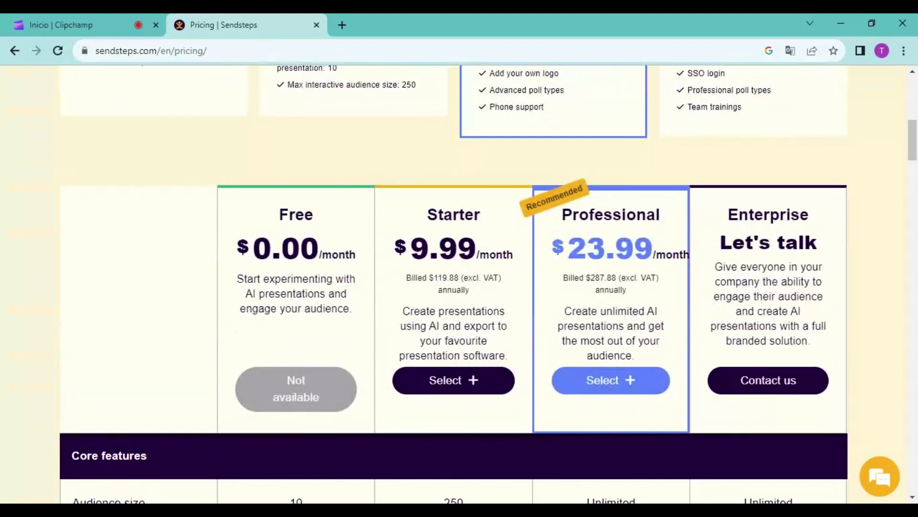
scroll(324, 322, "down", 5)
scroll(303, 308, "up", 4)
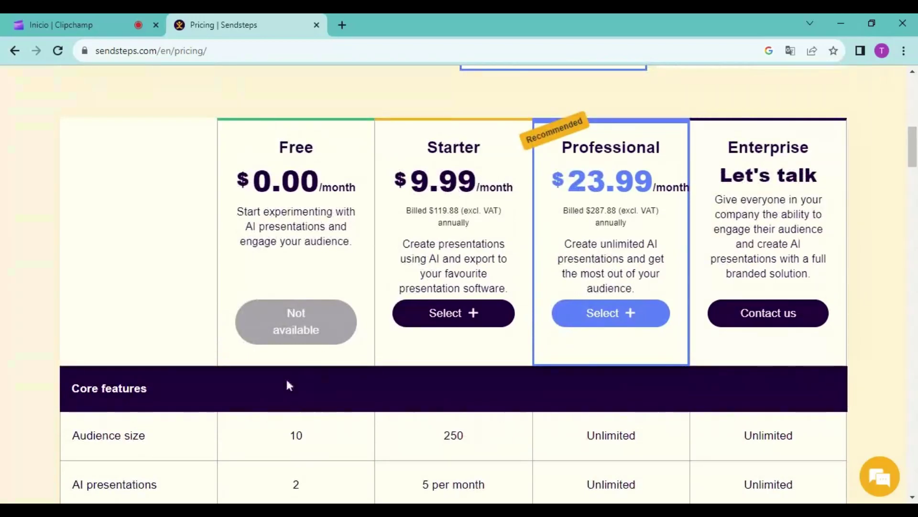
scroll(283, 393, "down", 3)
scroll(279, 377, "down", 2)
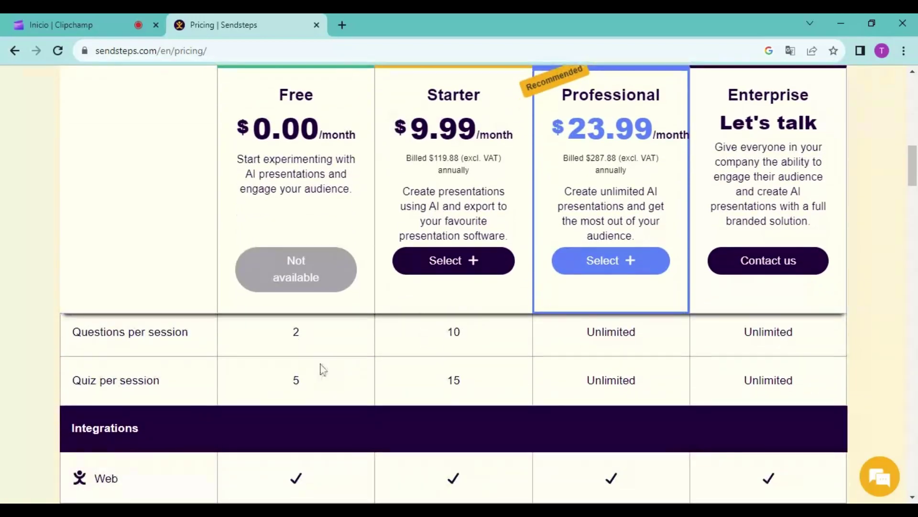
scroll(309, 371, "down", 4)
scroll(306, 375, "up", 7)
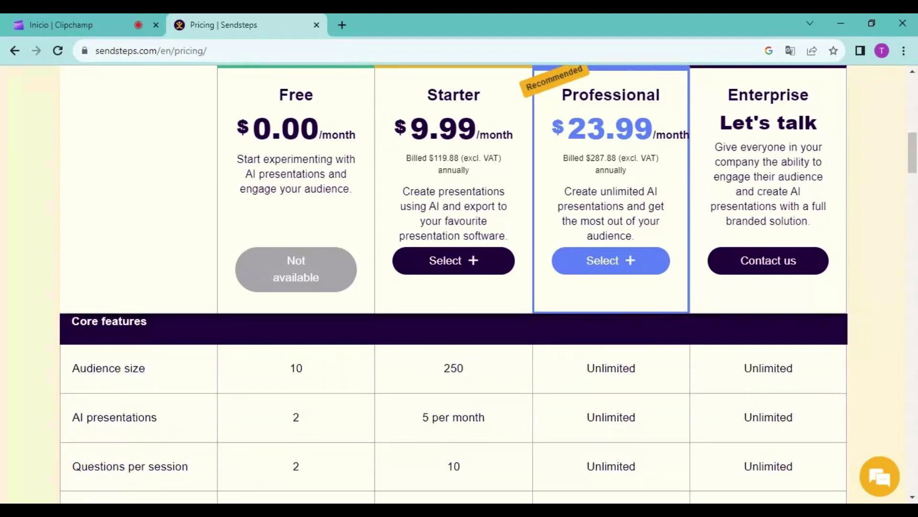
scroll(306, 420, "down", 3)
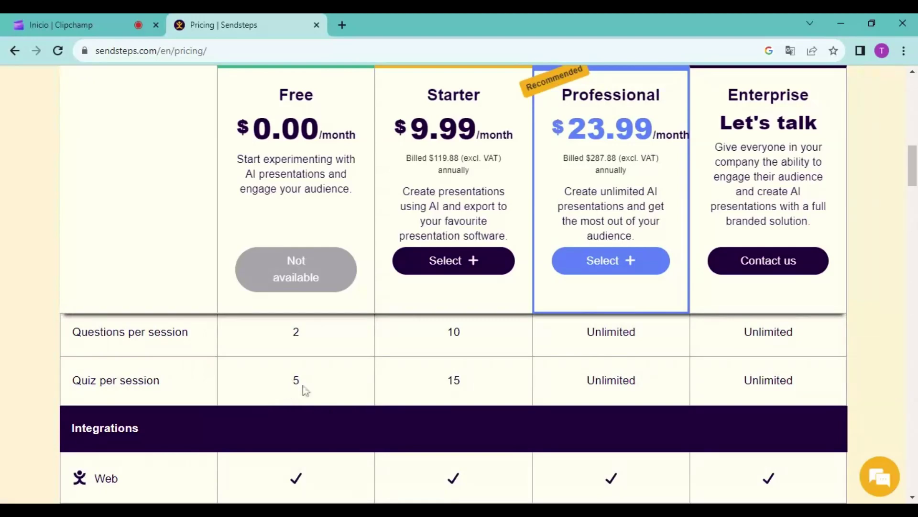
- Compare which integrations, poll types and presentation features each plan includes
scroll(304, 385, "down", 4)
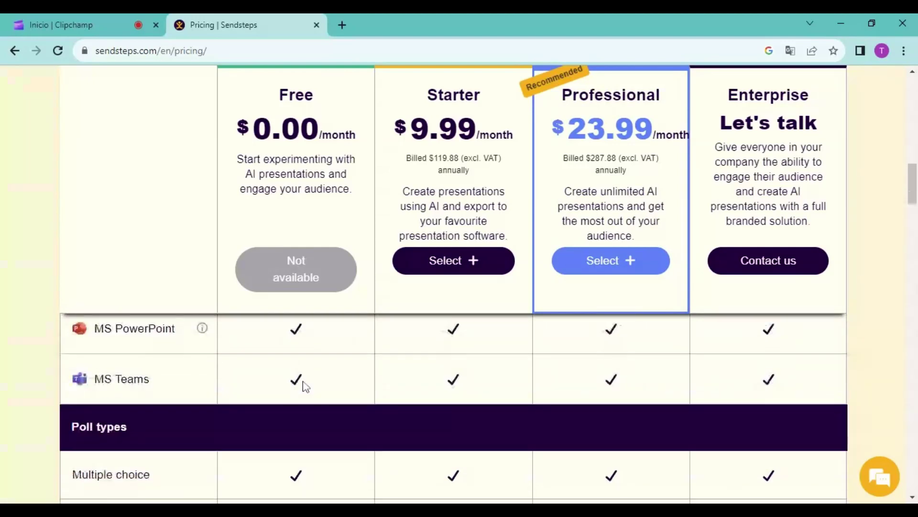
scroll(303, 386, "up", 1)
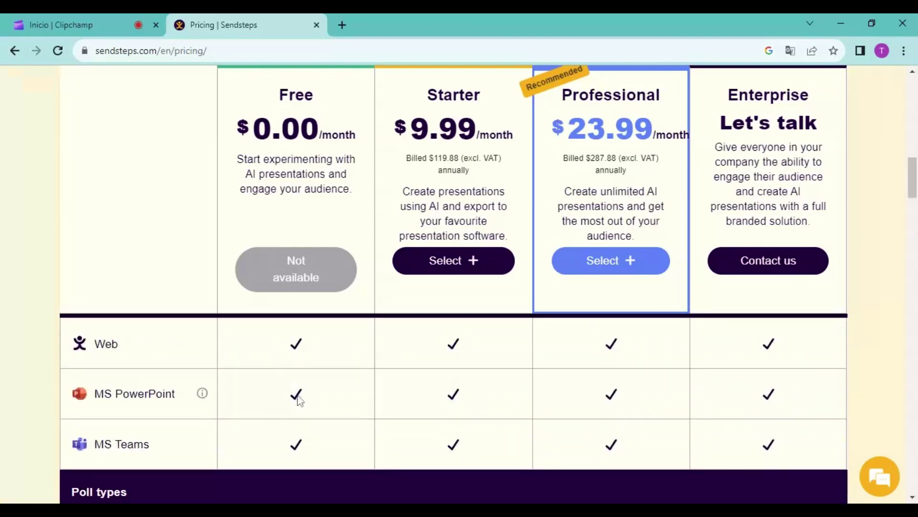
scroll(294, 401, "down", 8)
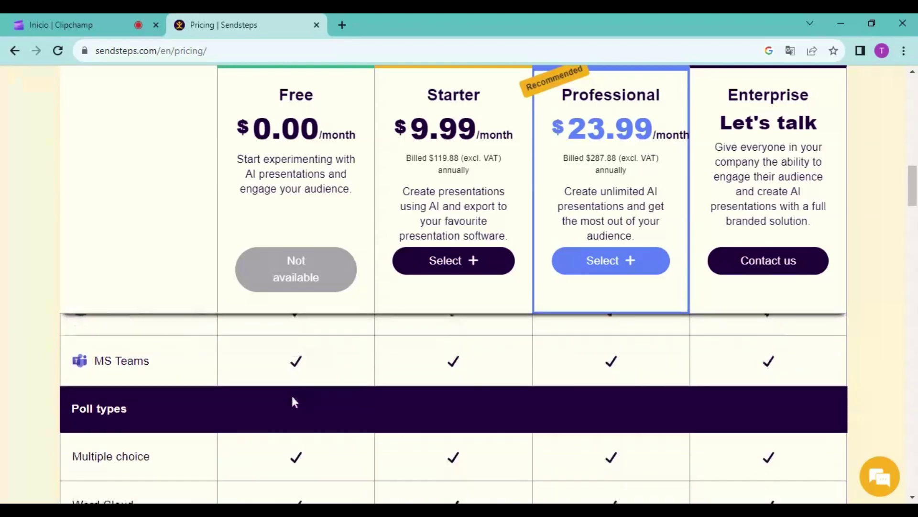
scroll(289, 400, "down", 10)
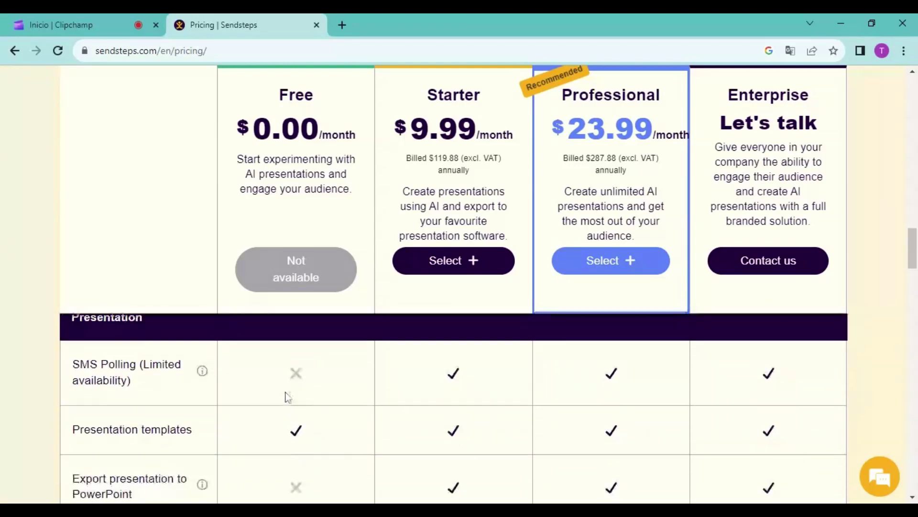
scroll(463, 374, "up", 3)
- Switch the pricing page's language to Spanish
left_click_drag(913, 297, 912, 93)
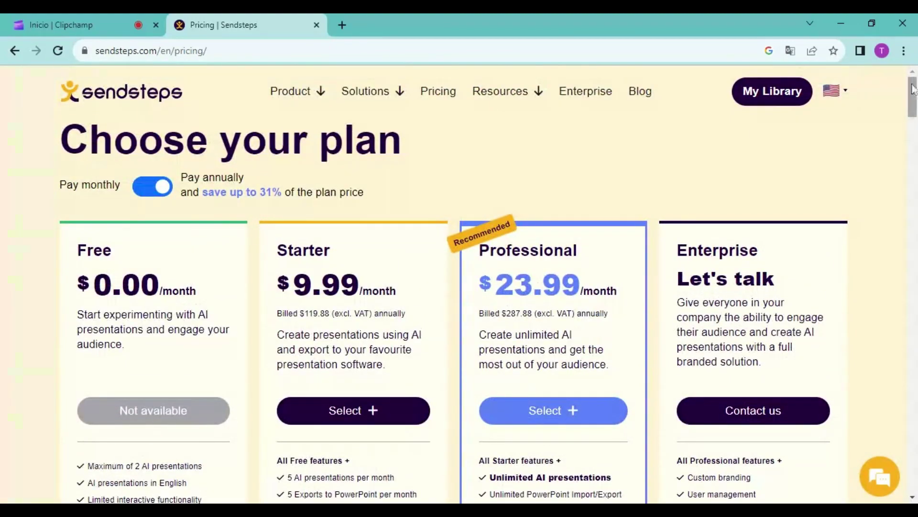
left_click(845, 92)
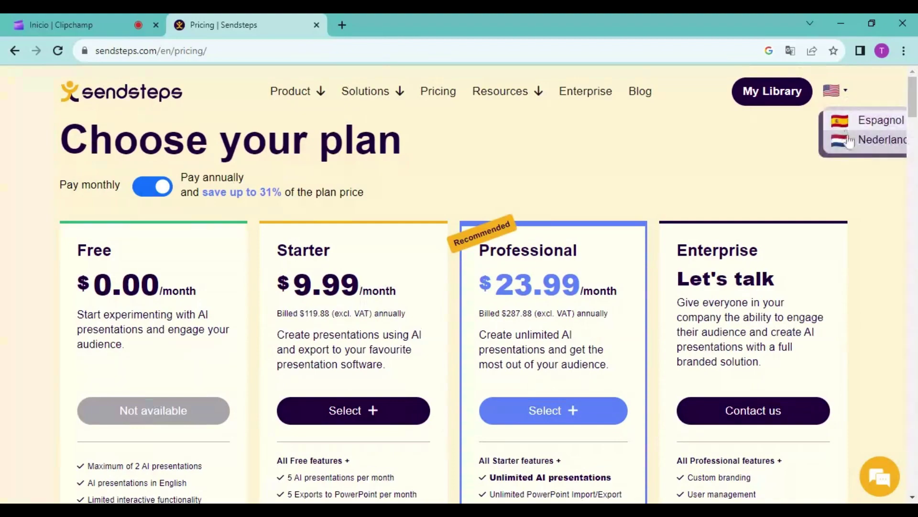
left_click(878, 124)
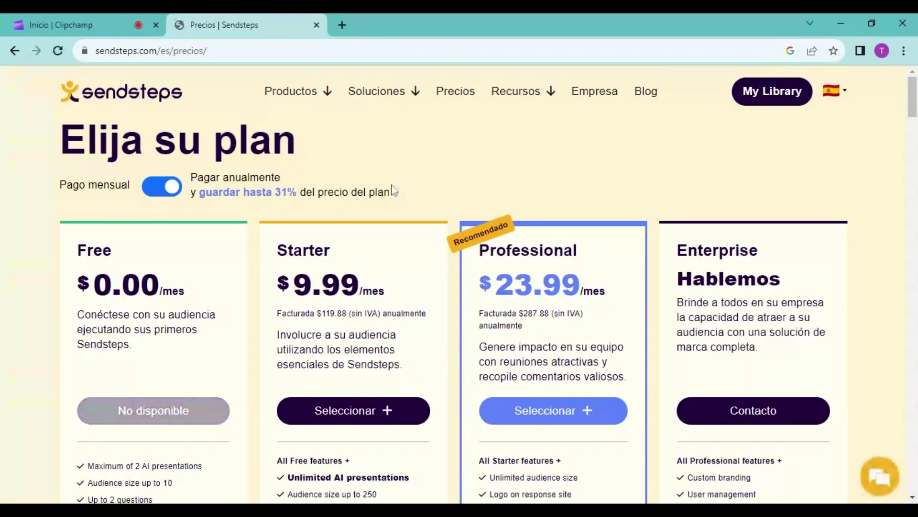
- Go from the pricing page to the Spanish Sendsteps home page and close the extra web presentations tab
left_click(778, 96)
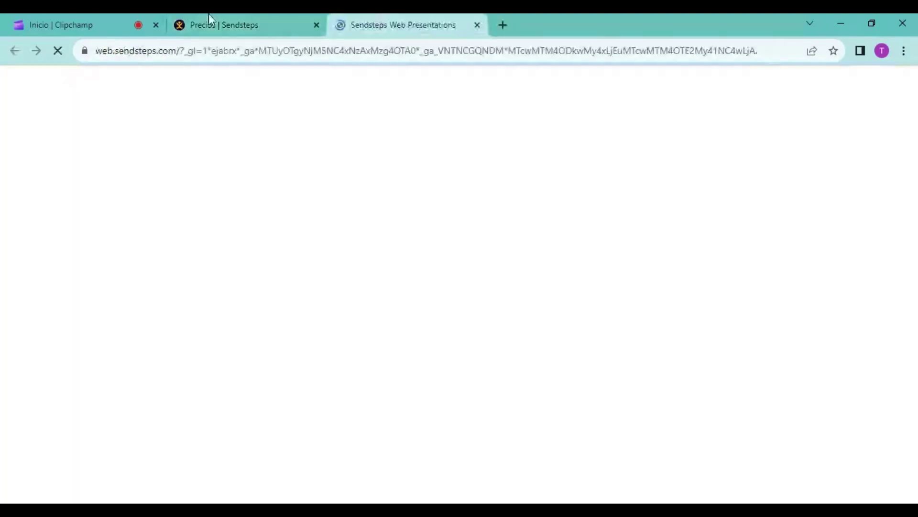
left_click(209, 19)
left_click(119, 95)
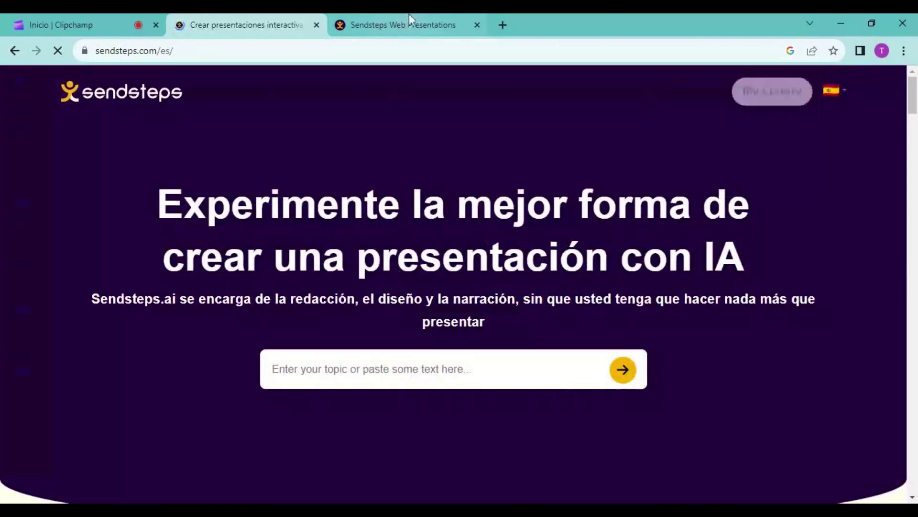
left_click(477, 25)
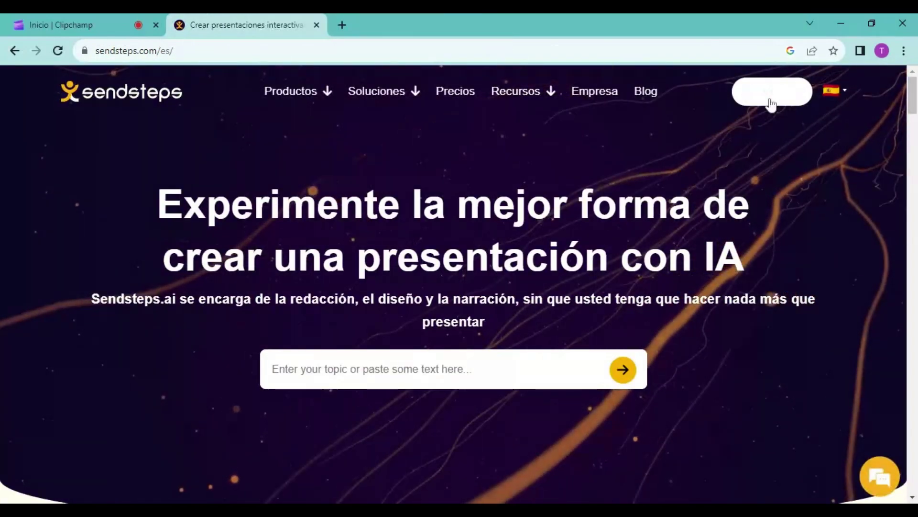
- Open My Library from the home page and dismiss the welcome dialog
scroll(614, 315, "down", 3)
scroll(684, 312, "up", 3)
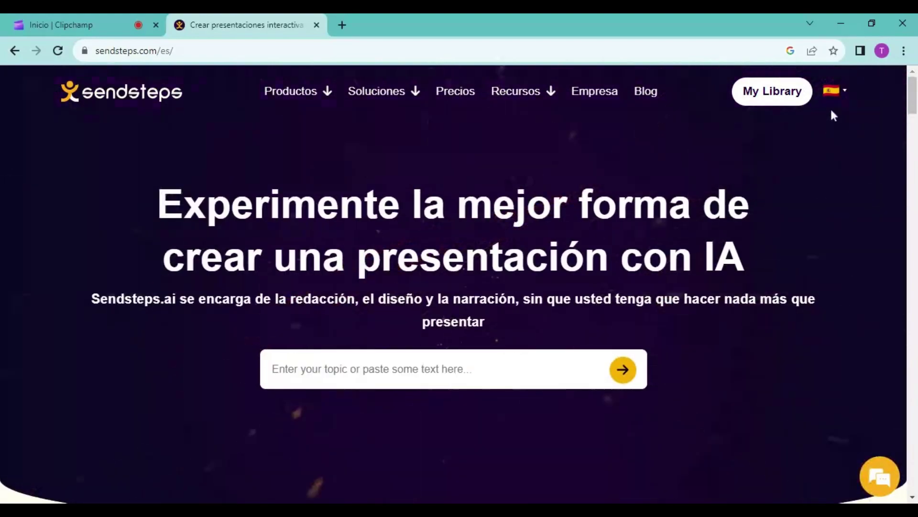
left_click(787, 98)
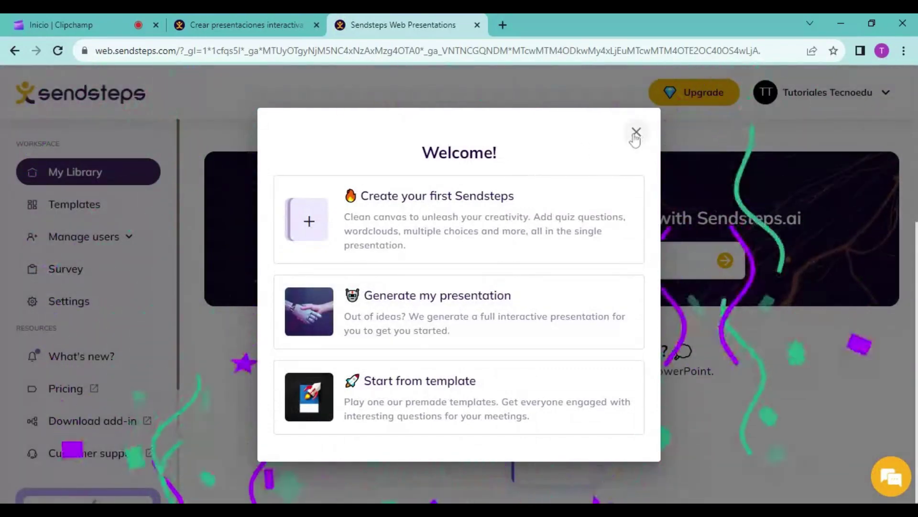
left_click(636, 133)
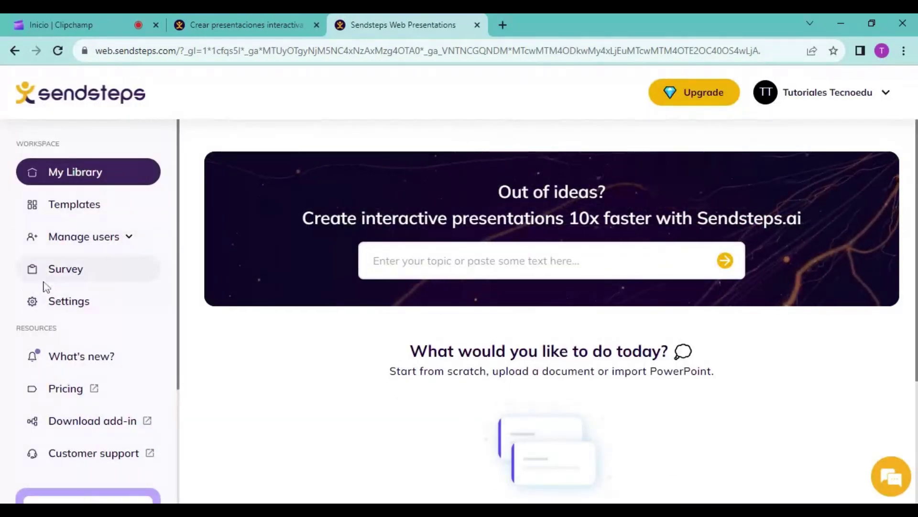
- Examine the library's options for creating from a document, importing PowerPoint, starting a new presentation and generating one with AI
scroll(573, 389, "down", 3)
scroll(573, 389, "down", 1)
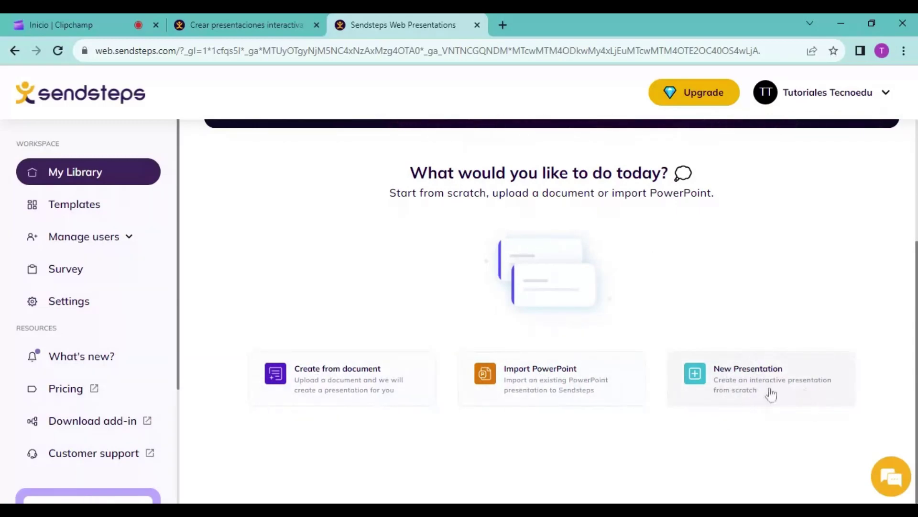
left_click(747, 390)
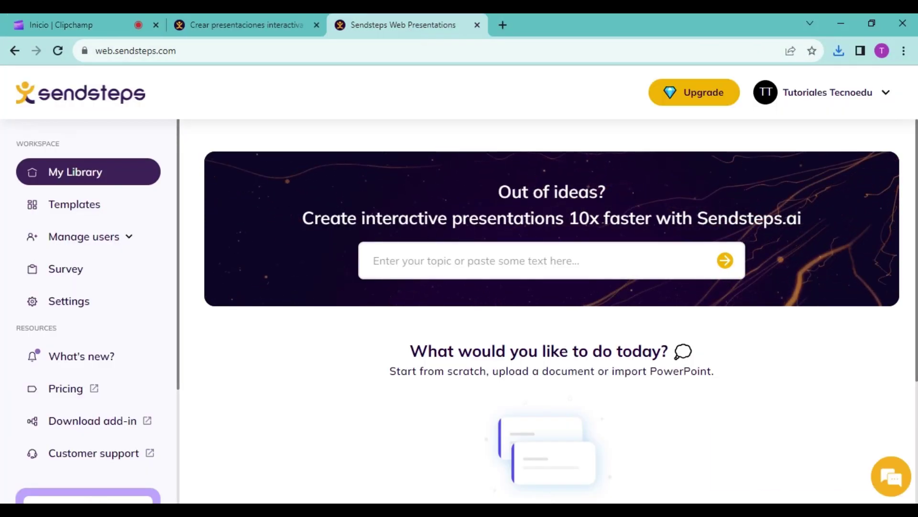
scroll(564, 422, "down", 3)
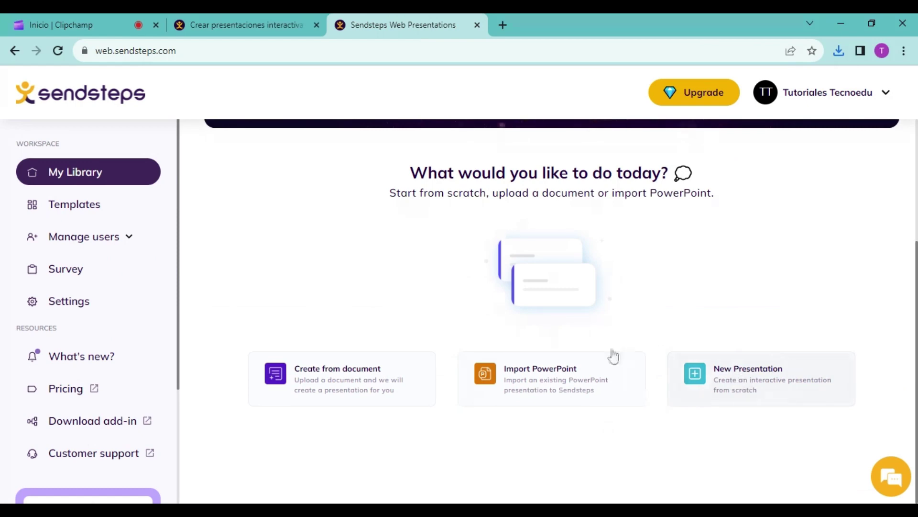
scroll(613, 357, "up", 3)
scroll(670, 422, "down", 2)
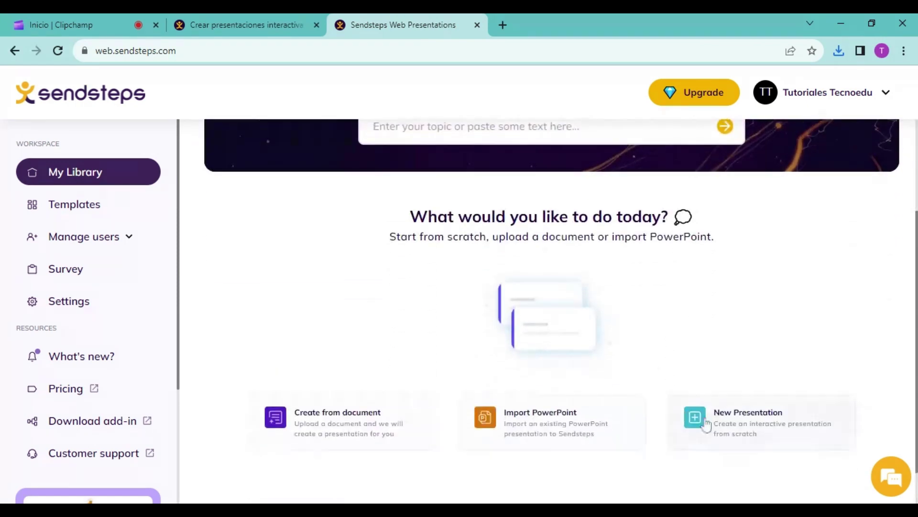
scroll(478, 421, "up", 2)
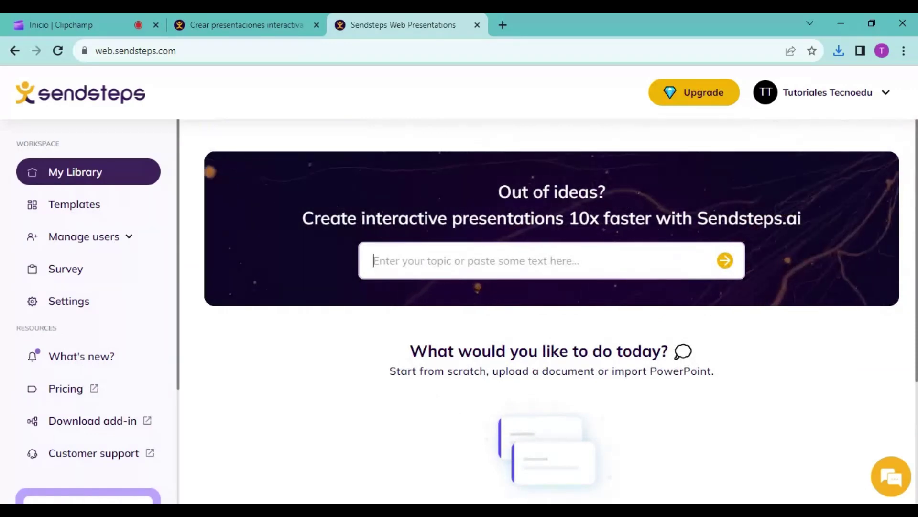
left_click_drag(361, 218, 580, 220)
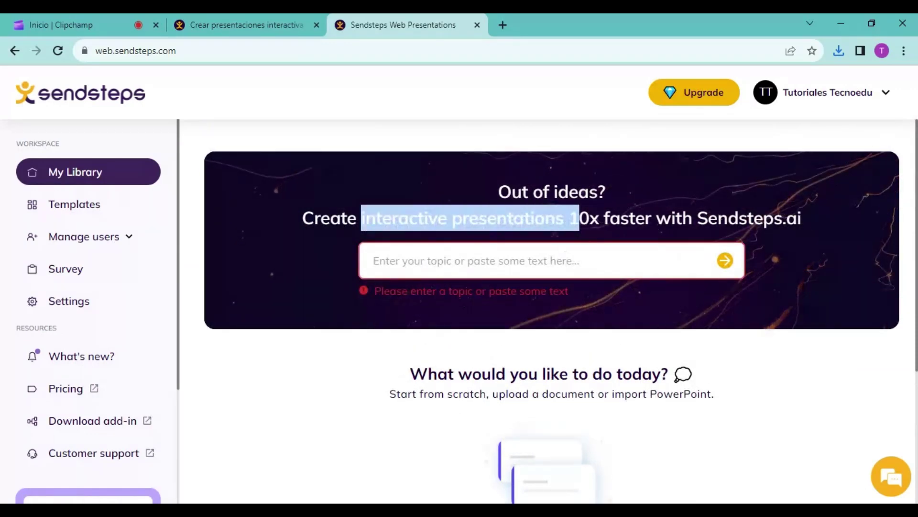
- Enter "Historia de la fotografia" as the AI presentation topic and submit it to the Sendsteps.ai editor
left_click(574, 261)
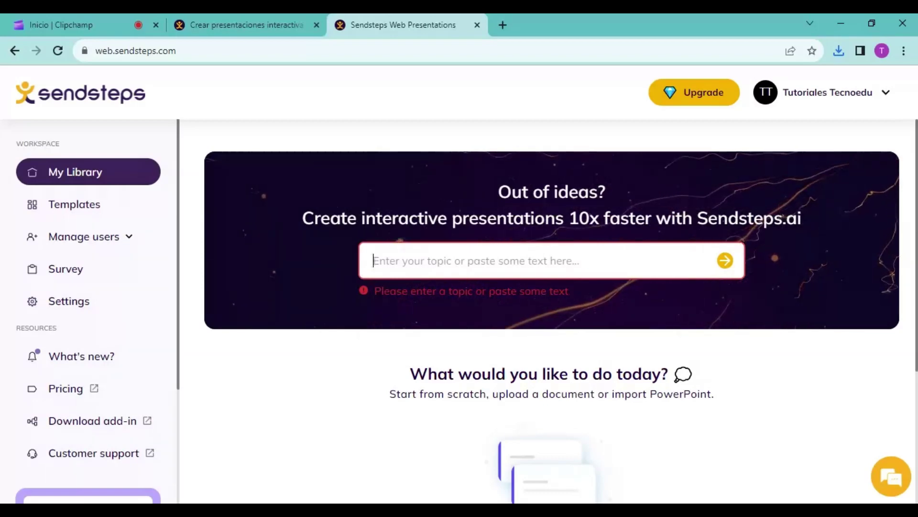
type("hIS")
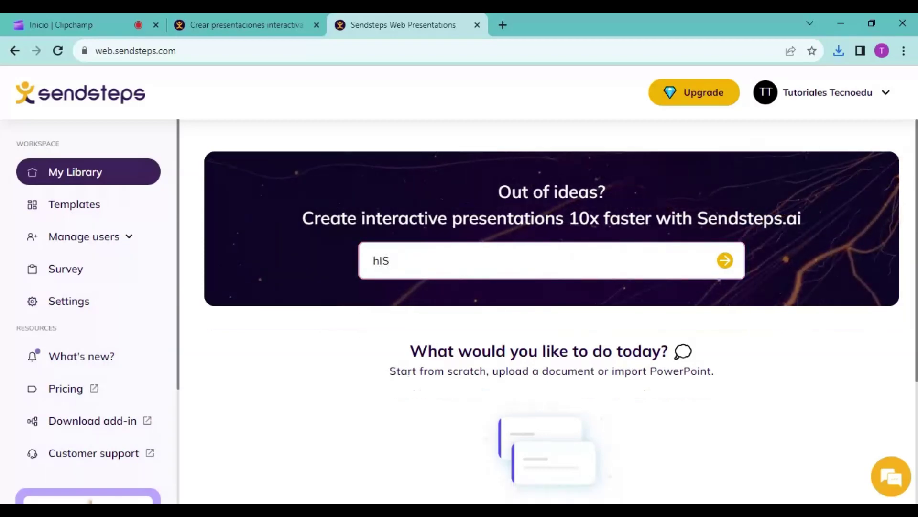
key("BackSpace")
key("BackSpace")
key("BackSpace")
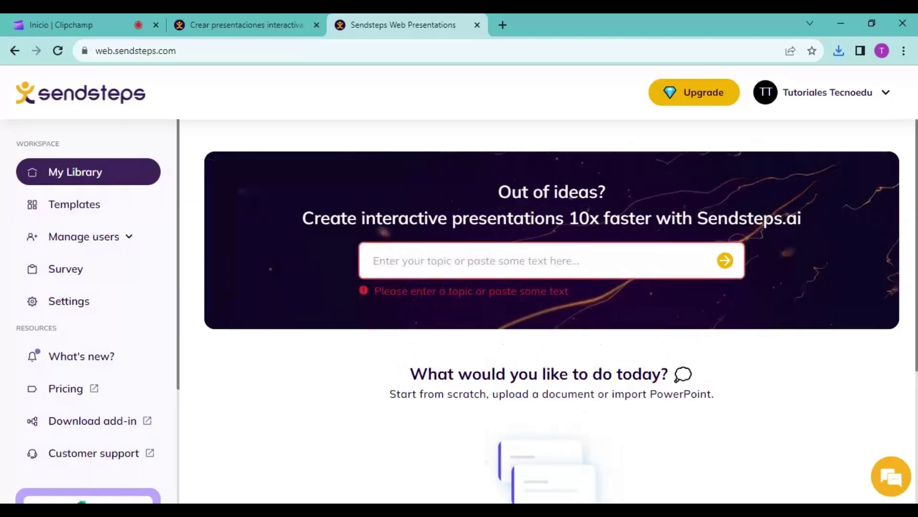
type("Hist")
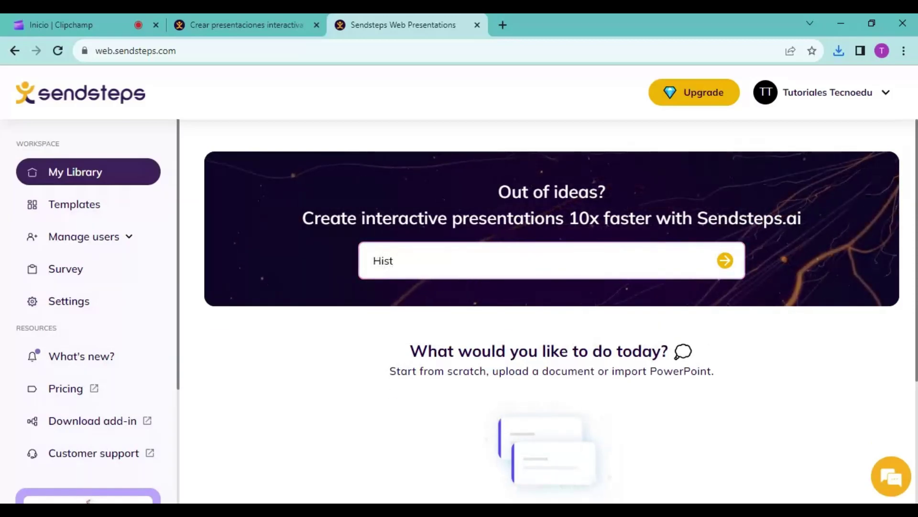
type("oria de la f")
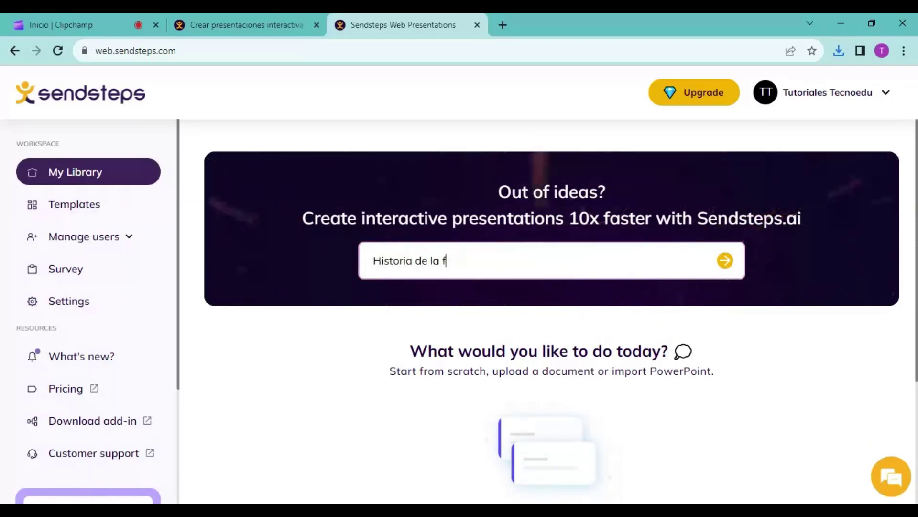
type("otografia")
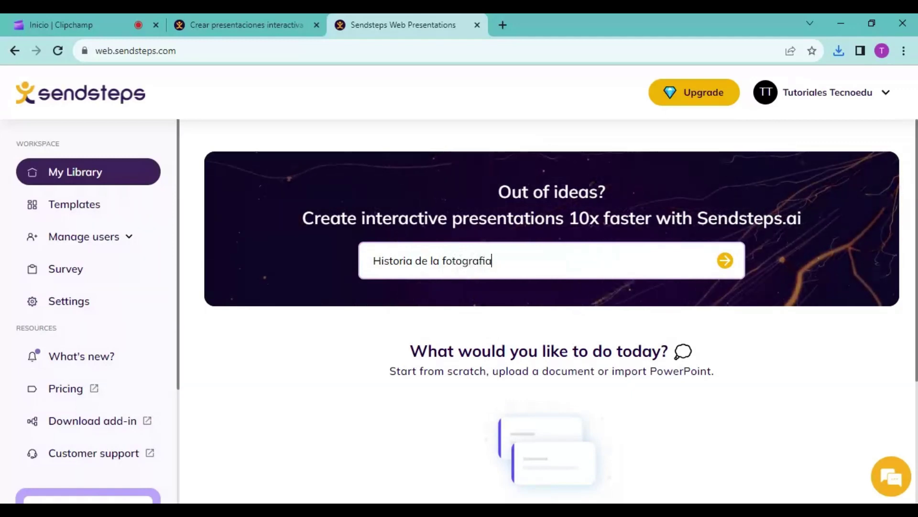
left_click(725, 261)
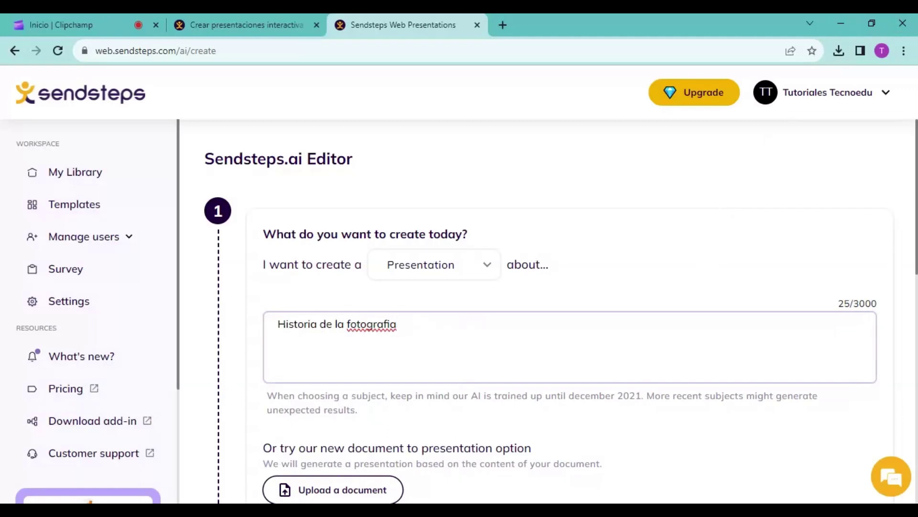
- Check the Presentation and Quiz content types, keep Presentation for the photography topic, and look over the rest of the form
triple_click(349, 324)
left_click(397, 324)
left_click(487, 267)
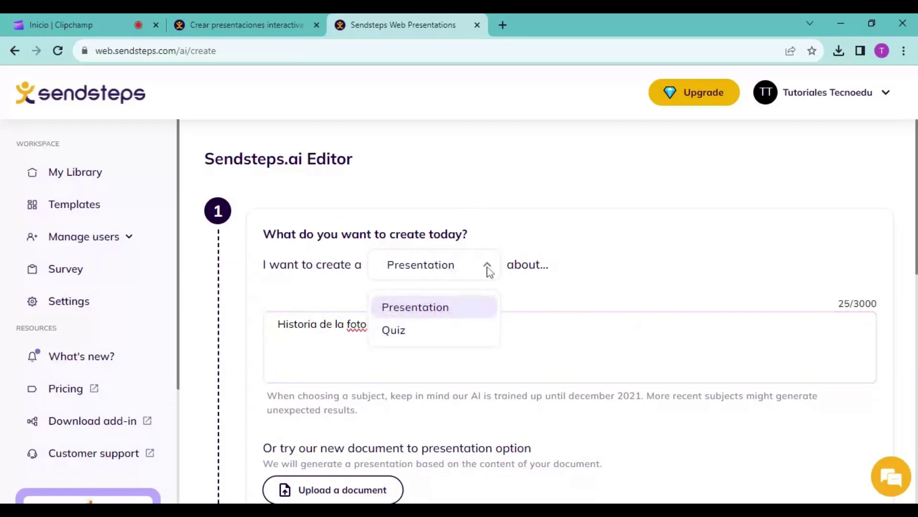
left_click(445, 270)
left_click(403, 272)
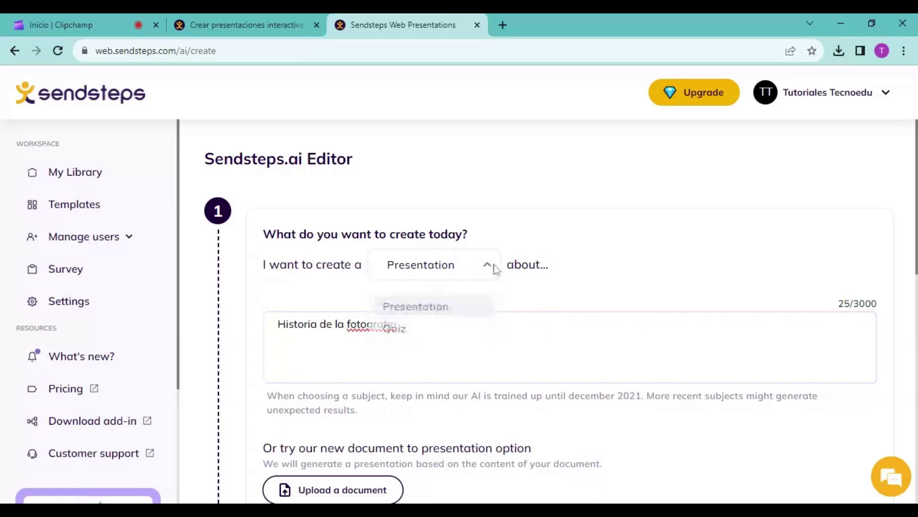
left_click(467, 307)
left_click(478, 345)
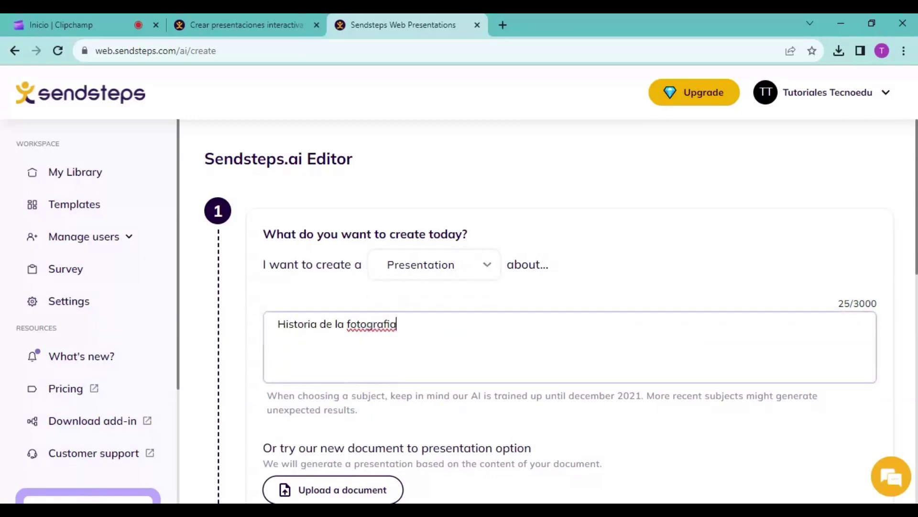
scroll(560, 311, "down", 3)
scroll(424, 304, "down", 6)
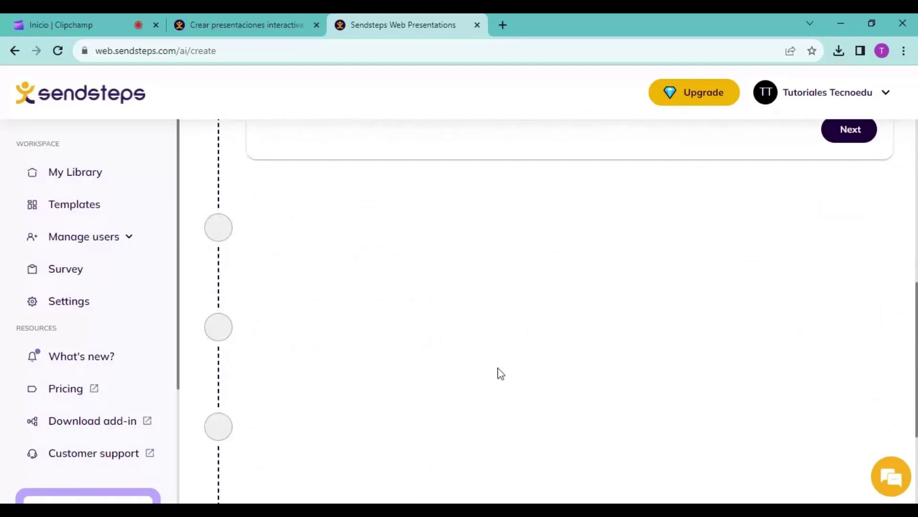
- Confirm the "Historia de la fotografia" topic and set the presentation language to Spanish
scroll(498, 371, "up", 9)
scroll(861, 401, "down", 4)
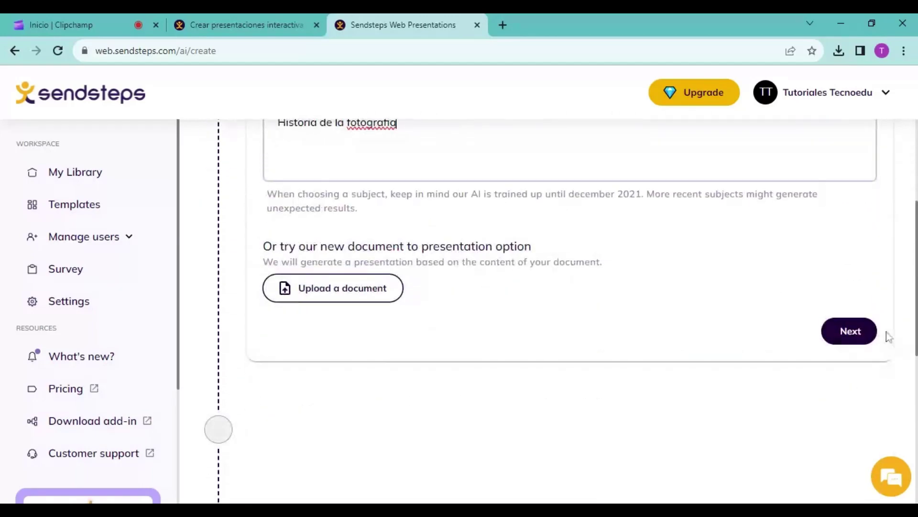
left_click(849, 330)
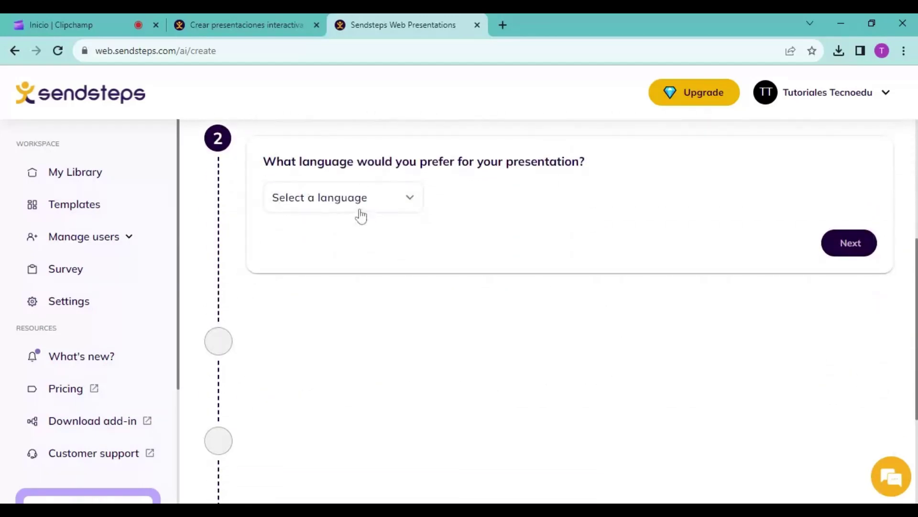
left_click(372, 201)
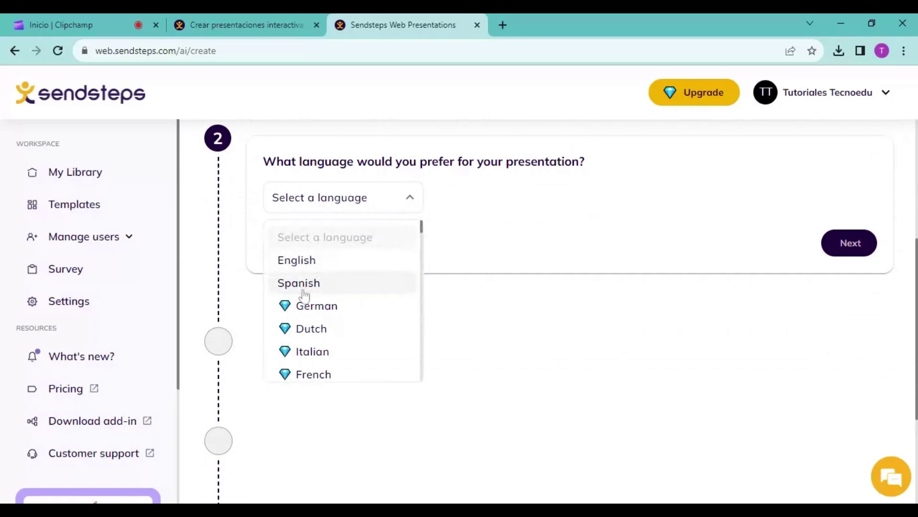
left_click(304, 287)
left_click(858, 249)
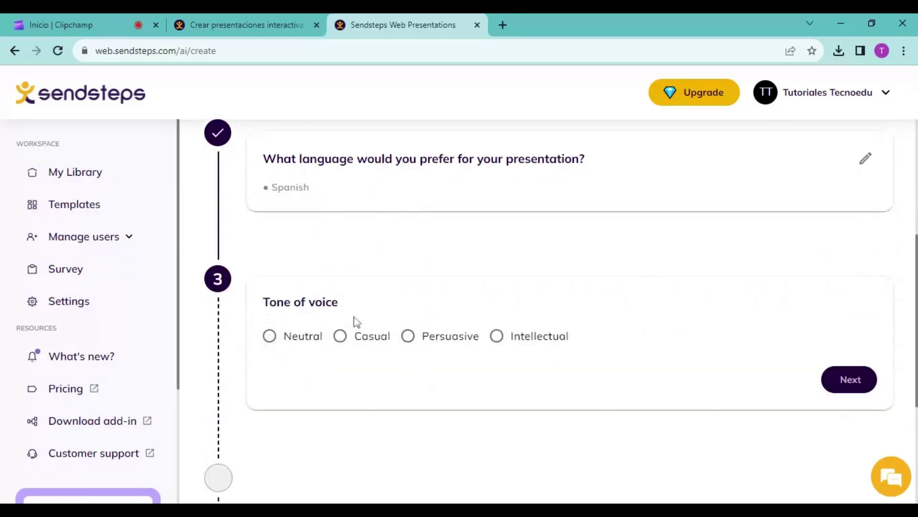
- Set a Casual tone of voice and choose the title "De la cámara oscura a los smartphones: un recorrido casual por la historia de la fotografía"
left_click(348, 342)
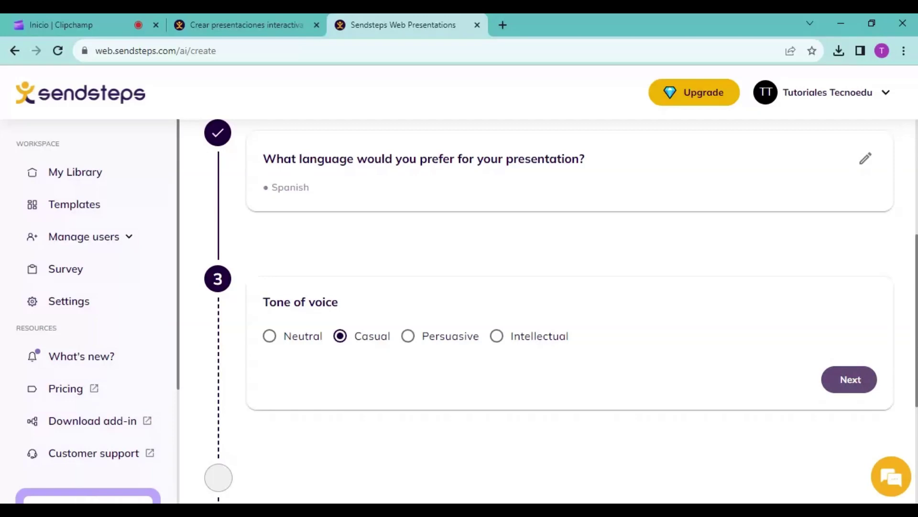
left_click(869, 381)
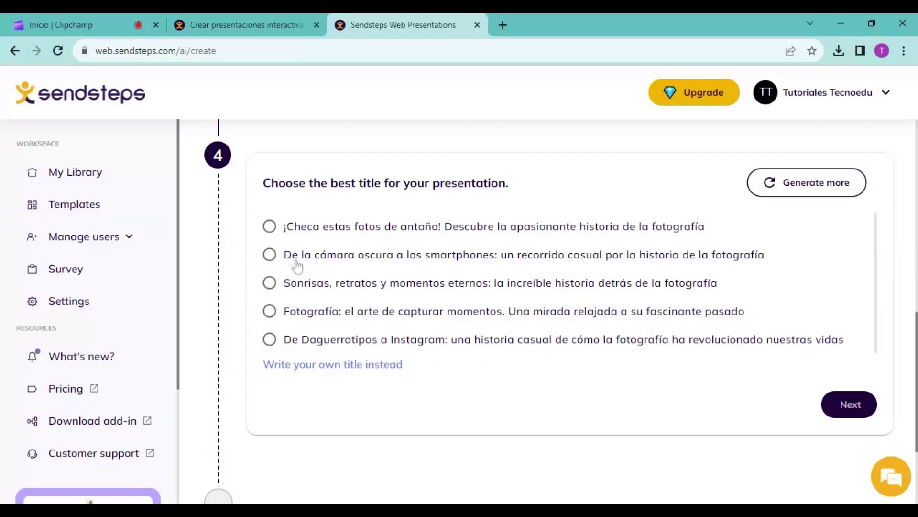
left_click(269, 255)
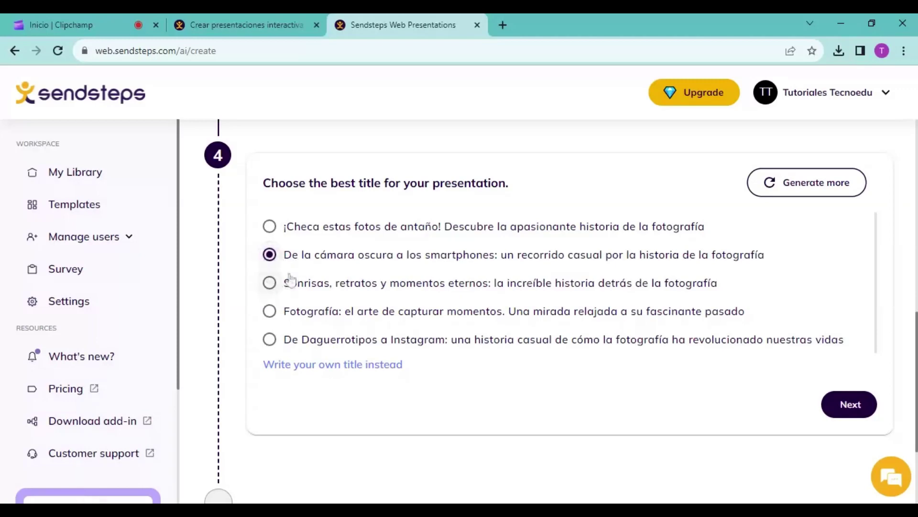
left_click(856, 410)
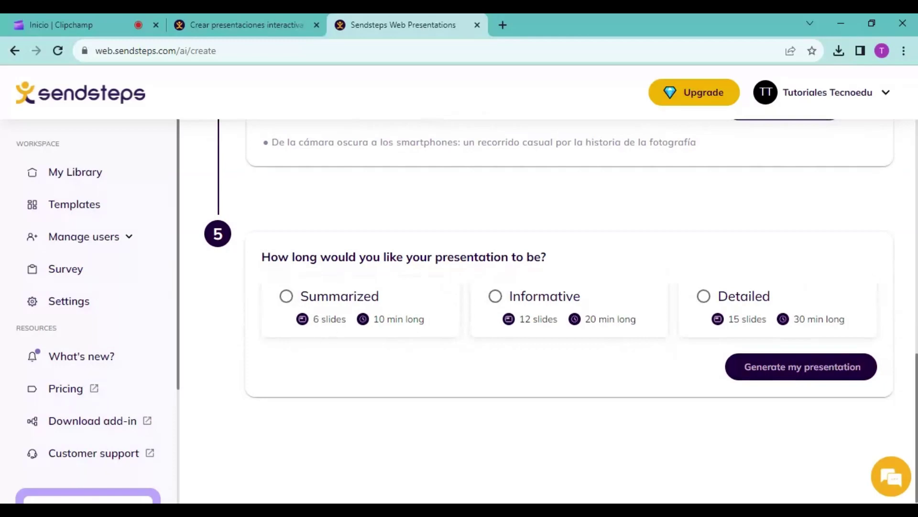
- Choose the Informative length with 12 slides and 20 minutes, and generate the presentation
left_click_drag(346, 319, 319, 319)
left_click(319, 319)
left_click(503, 305)
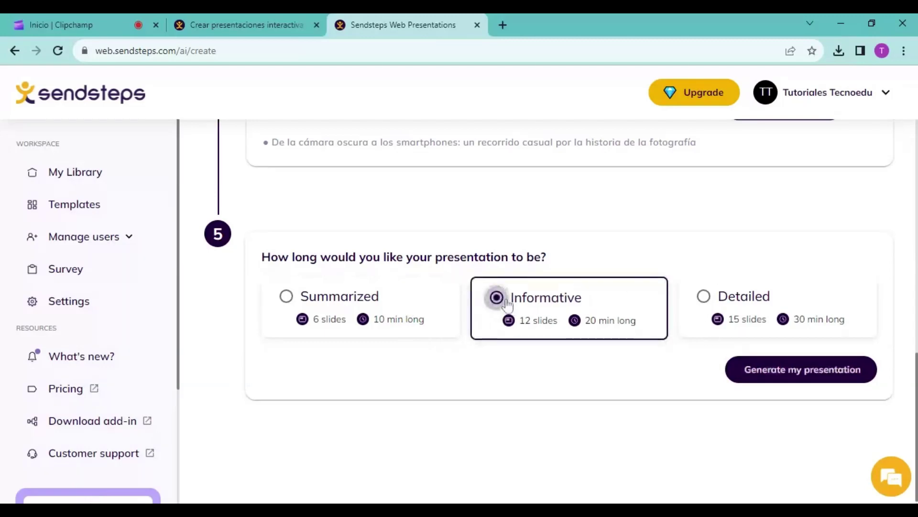
left_click(802, 376)
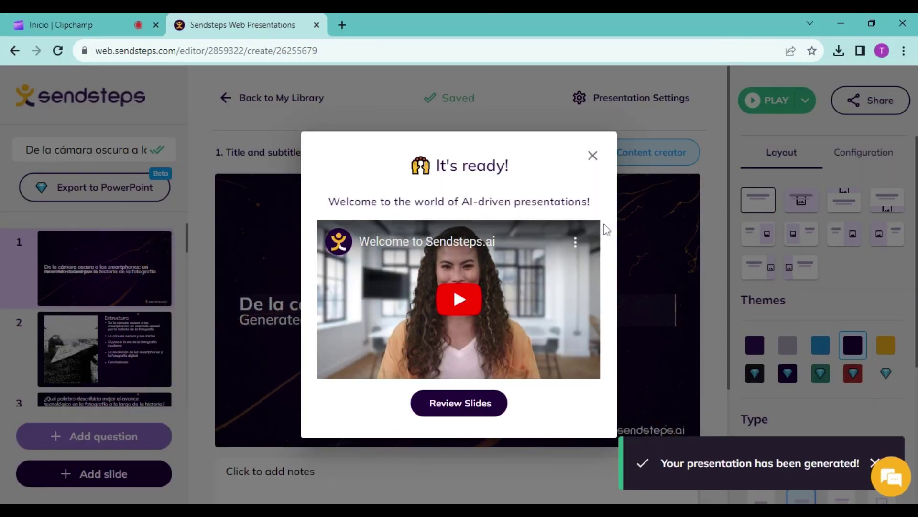
- Dismiss the welcome video dialog and delete the "Generated with Sendsteps.ai" subtitle from the title slide
left_click(592, 155)
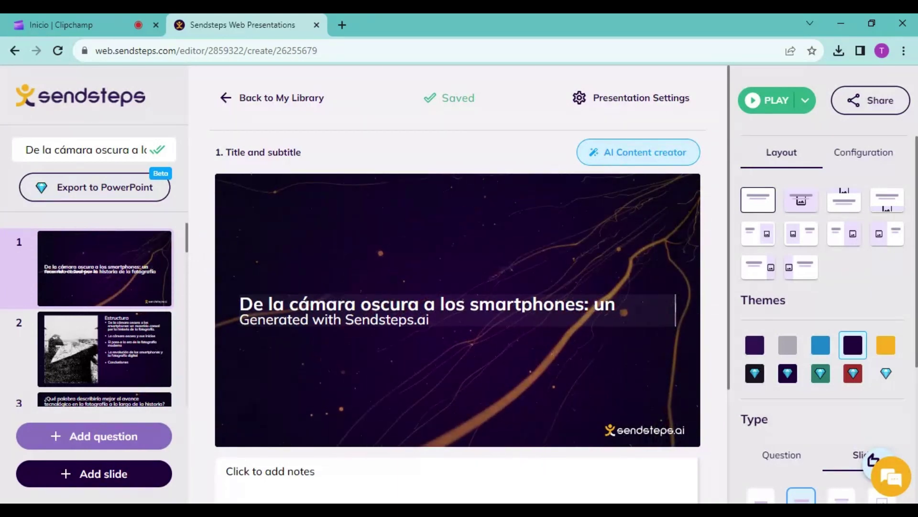
triple_click(323, 319)
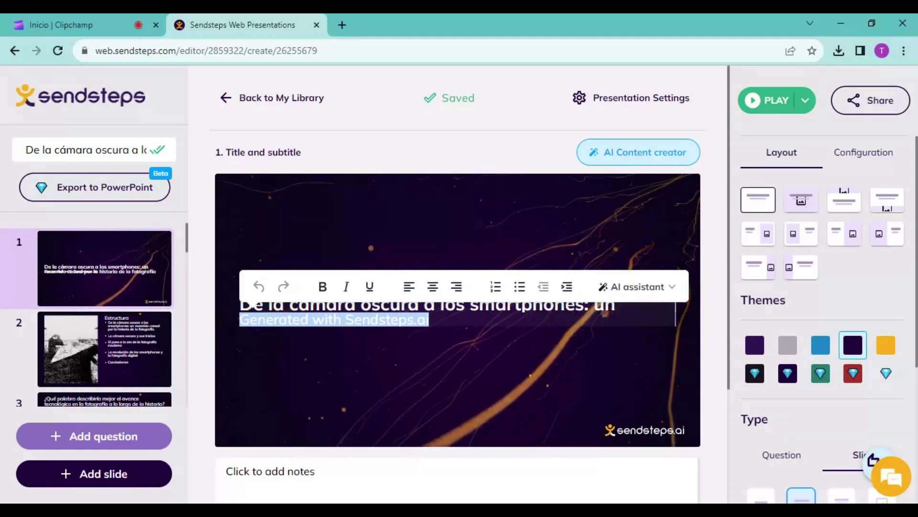
key("BackSpace")
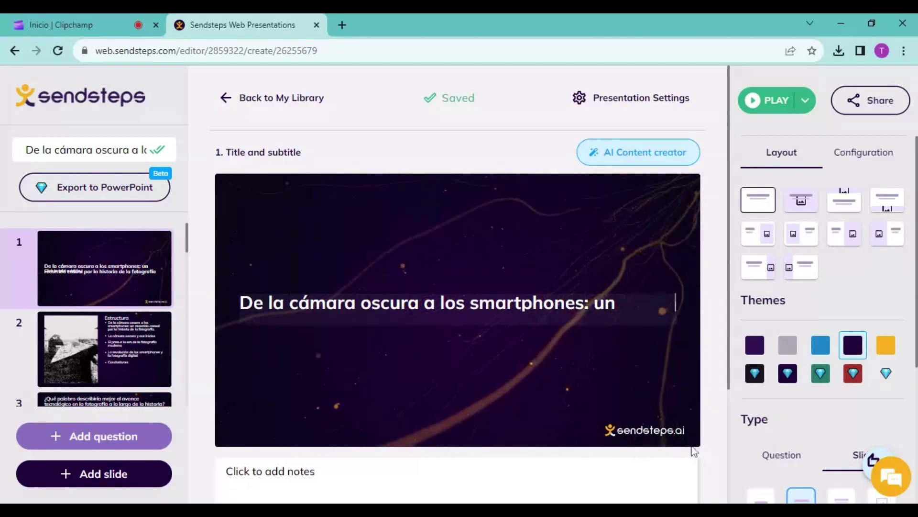
- Review the generated slides 2 to 9, from the Estructura outline to the open-ended question
left_click(129, 346)
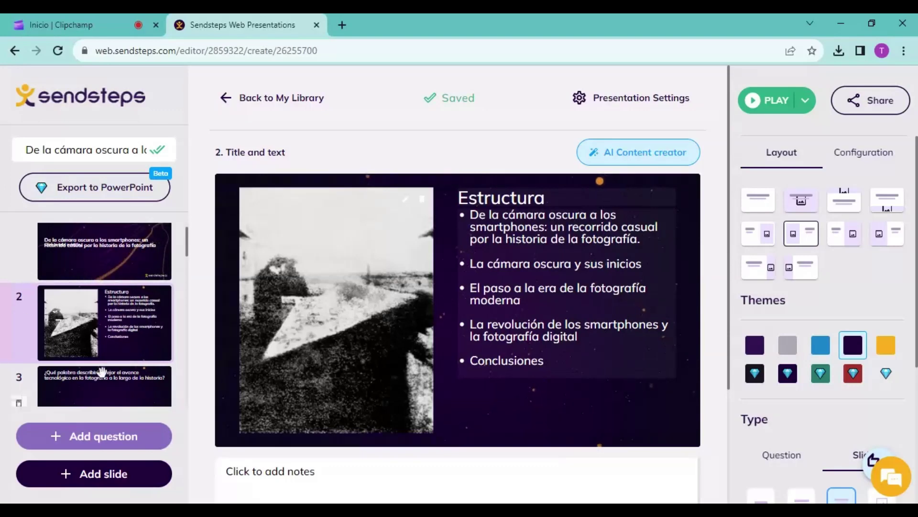
left_click(120, 394)
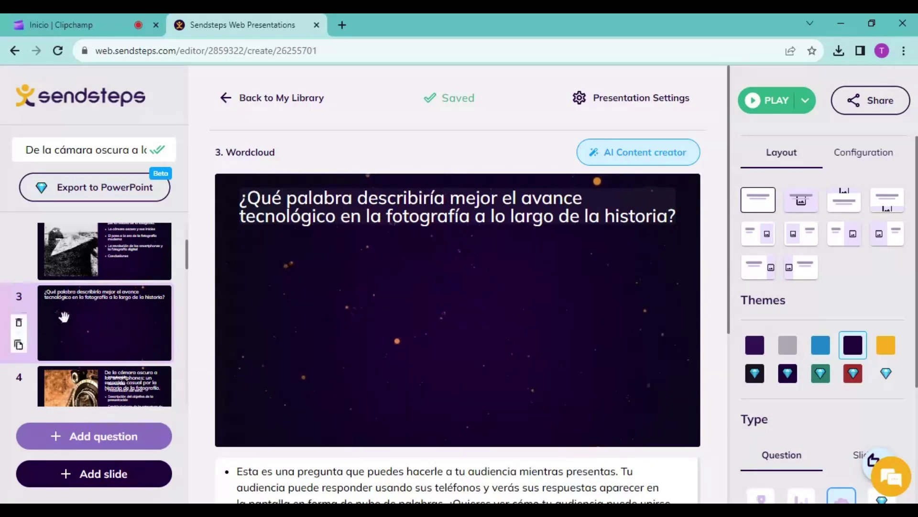
scroll(62, 318, "down", 3)
left_click(149, 277)
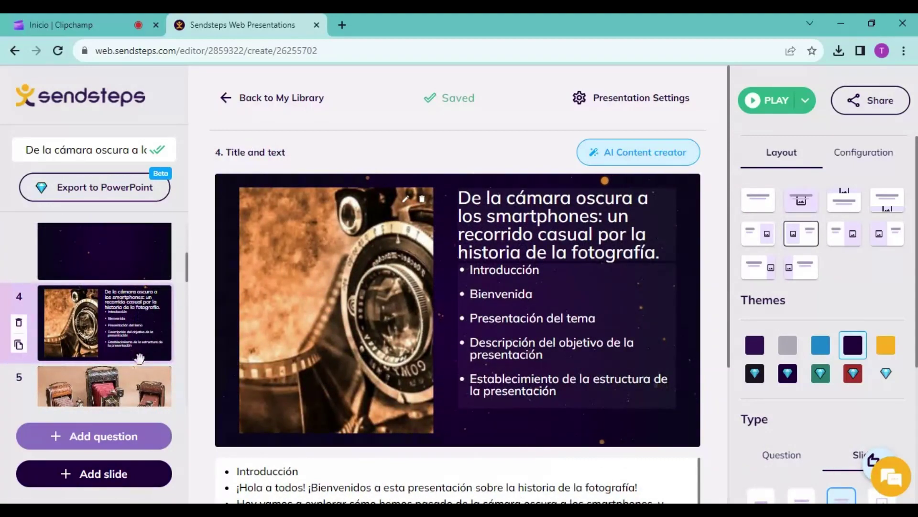
left_click(140, 382)
left_click(144, 386)
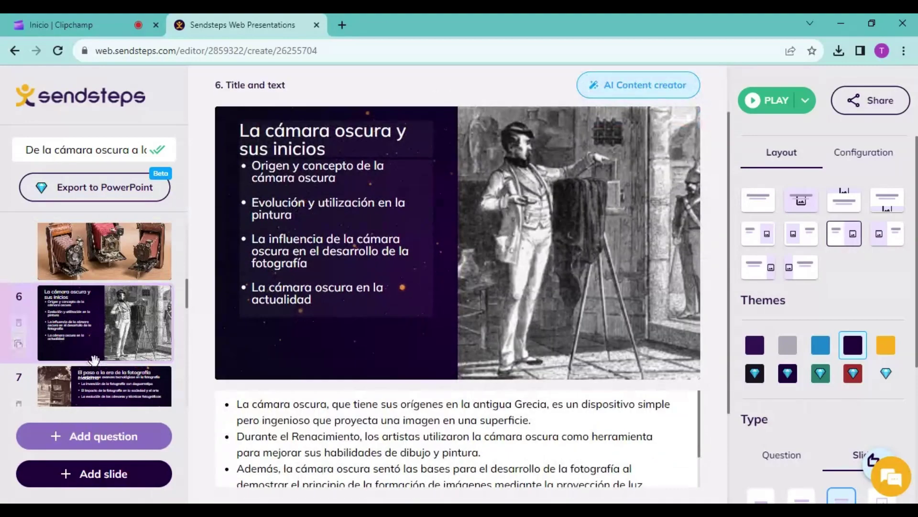
left_click(143, 385)
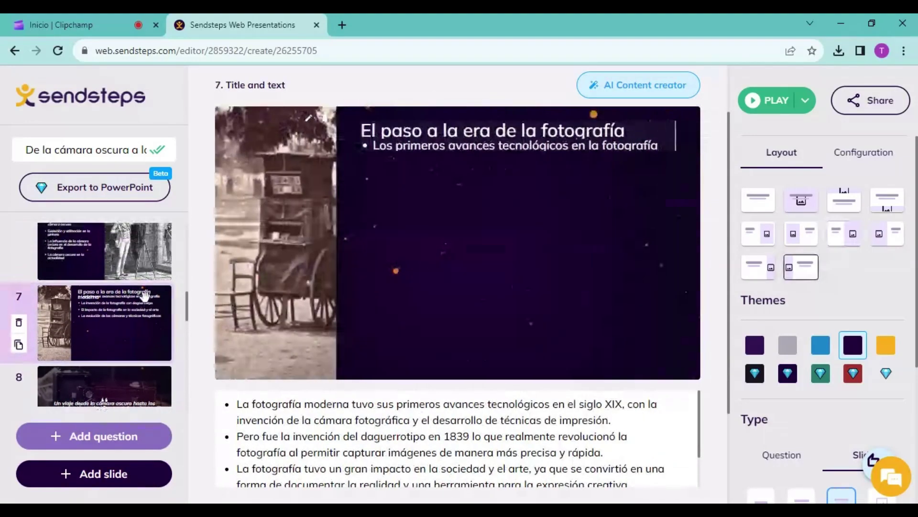
scroll(147, 300, "down", 2)
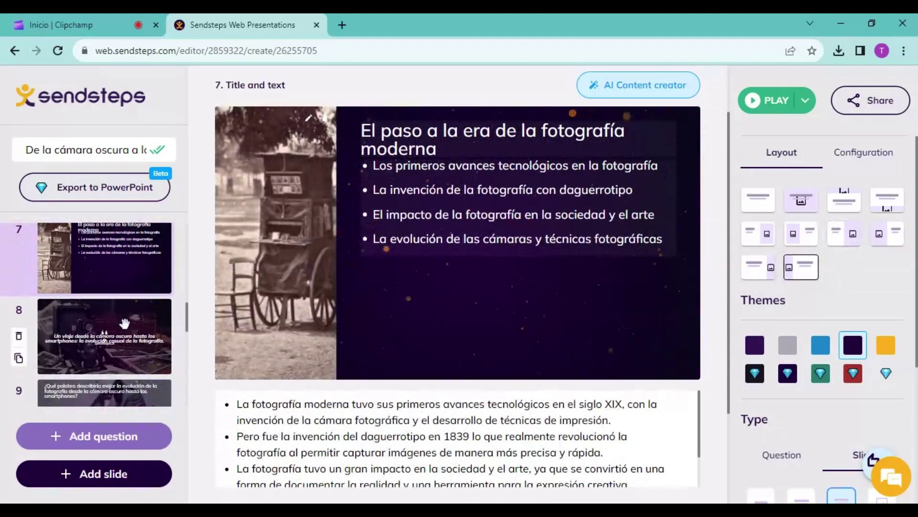
left_click(123, 323)
left_click(120, 380)
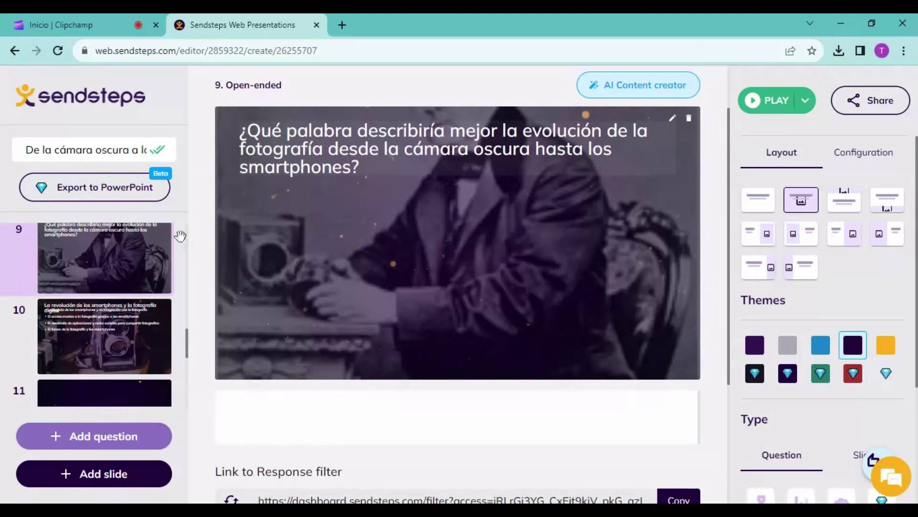
- Review the countdown and the quiz slides 12 and 13 with their notes, and check the presentation's full name
scroll(180, 237, "down", 3)
left_click(134, 261)
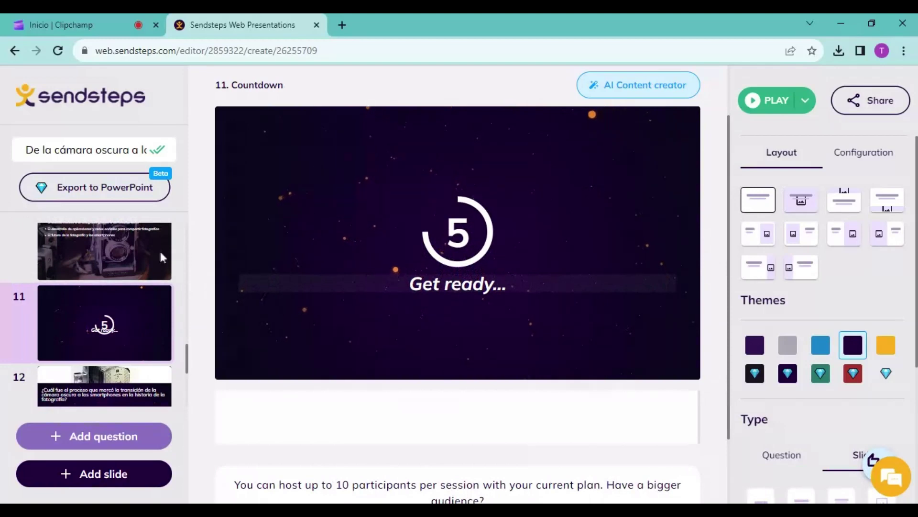
scroll(106, 325, "down", 2)
left_click(115, 340)
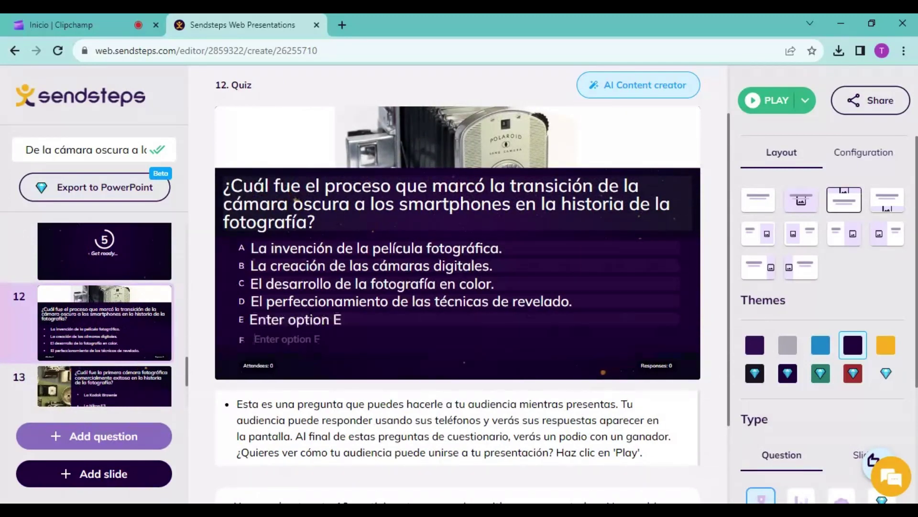
scroll(49, 338, "down", 3)
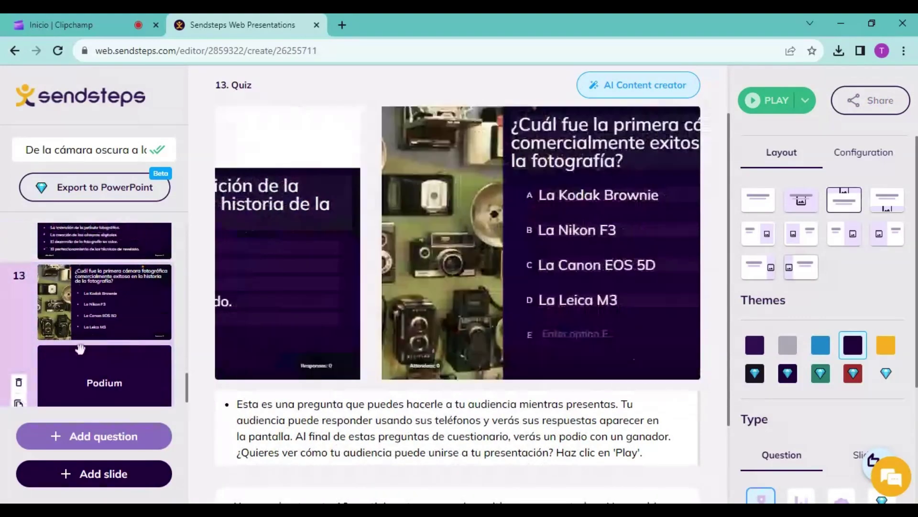
left_click(91, 306)
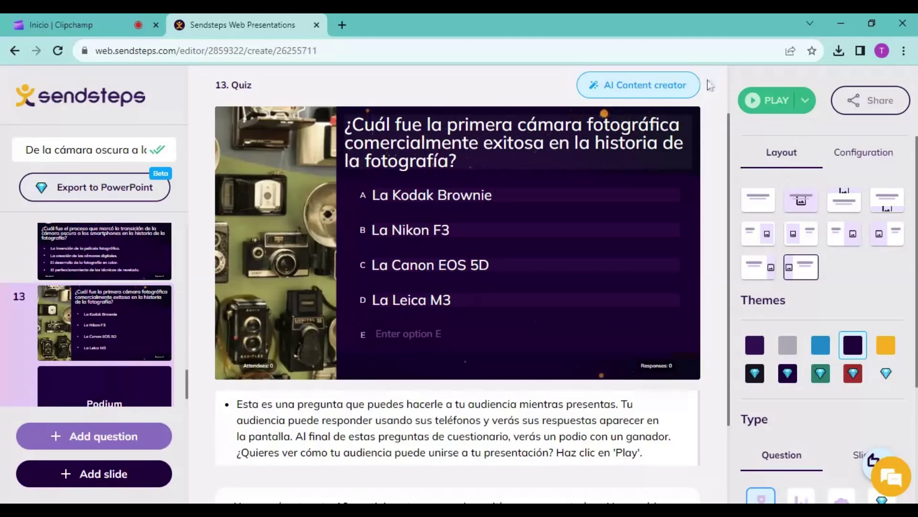
scroll(584, 378, "down", 3)
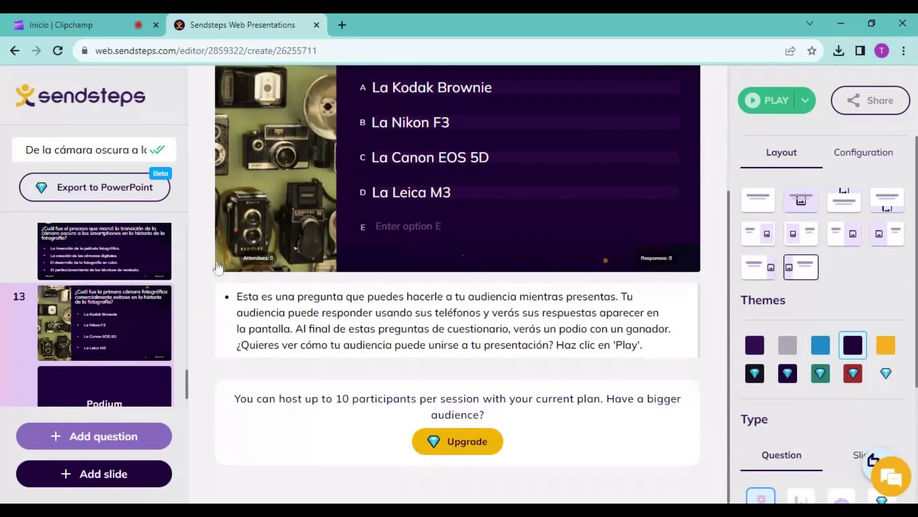
left_click(91, 150)
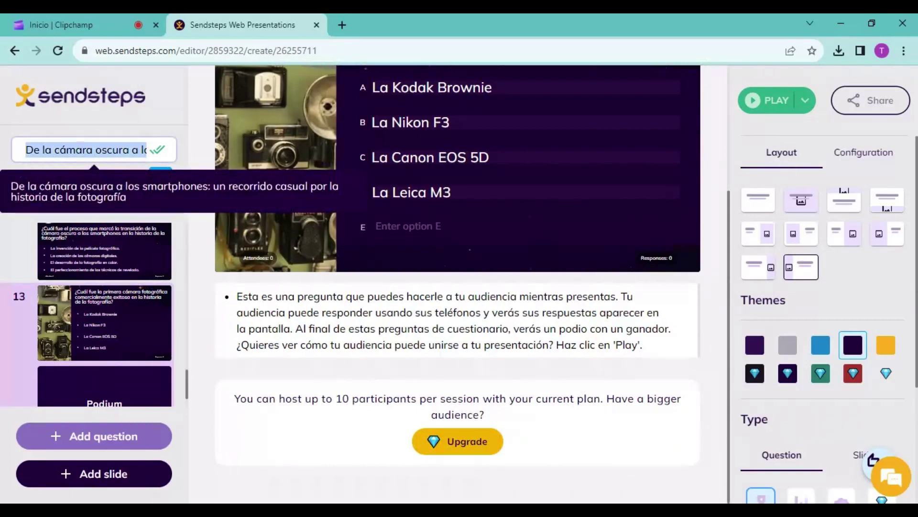
key("ctrl+a")
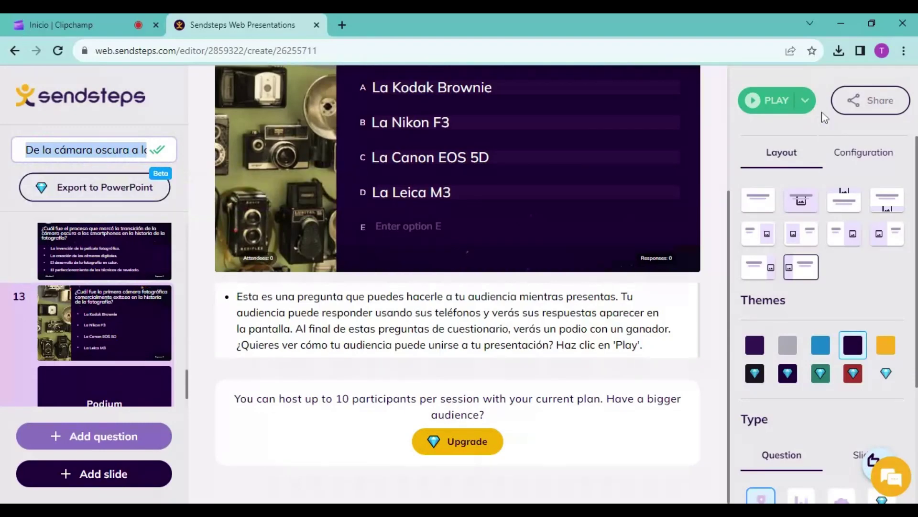
- Try the Violet theme, apply the blue theme instead, and give slide 13 the layout with a half-width image left of the text
left_click(799, 353)
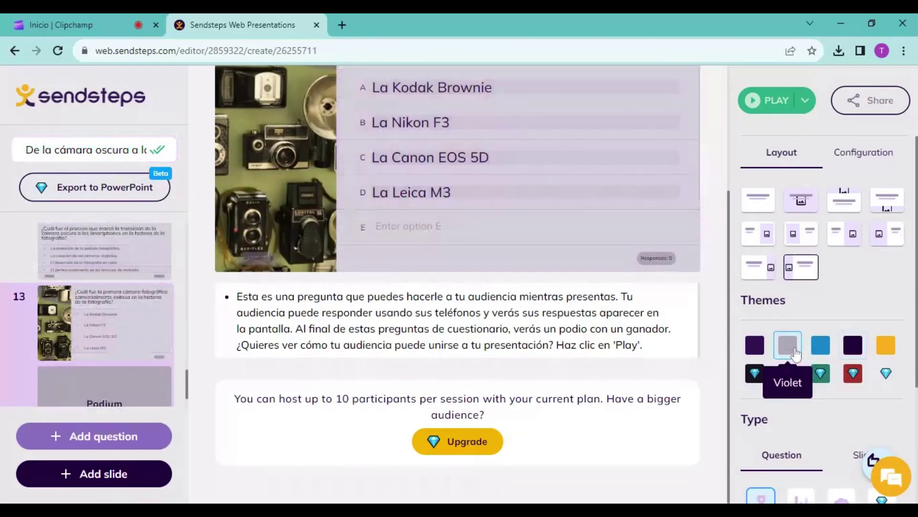
left_click(822, 346)
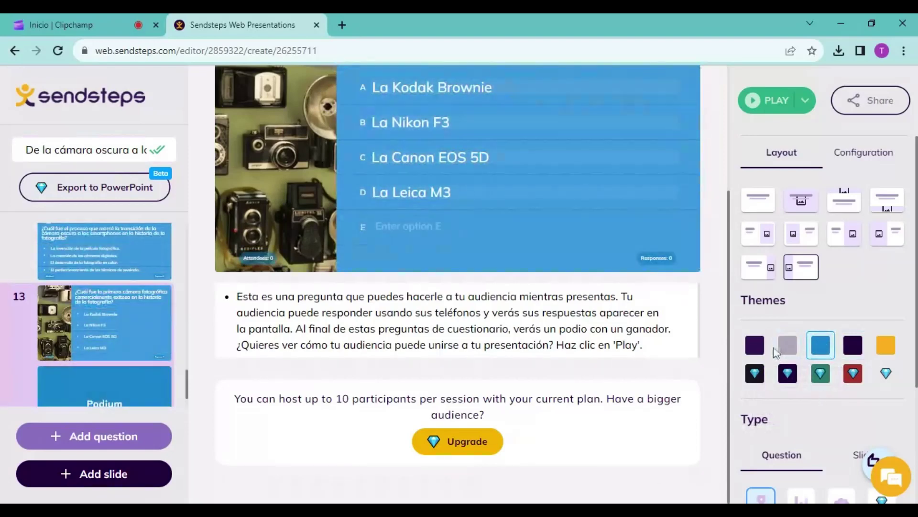
left_click(798, 241)
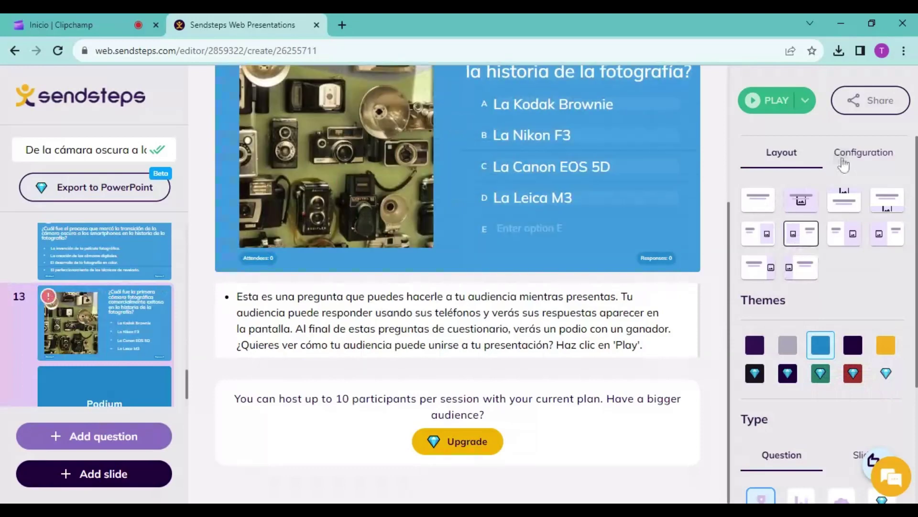
- Check slide 13's configuration, try the Multiple-choice and Wordcloud question types, and return it to Quiz
left_click(844, 164)
left_click(796, 163)
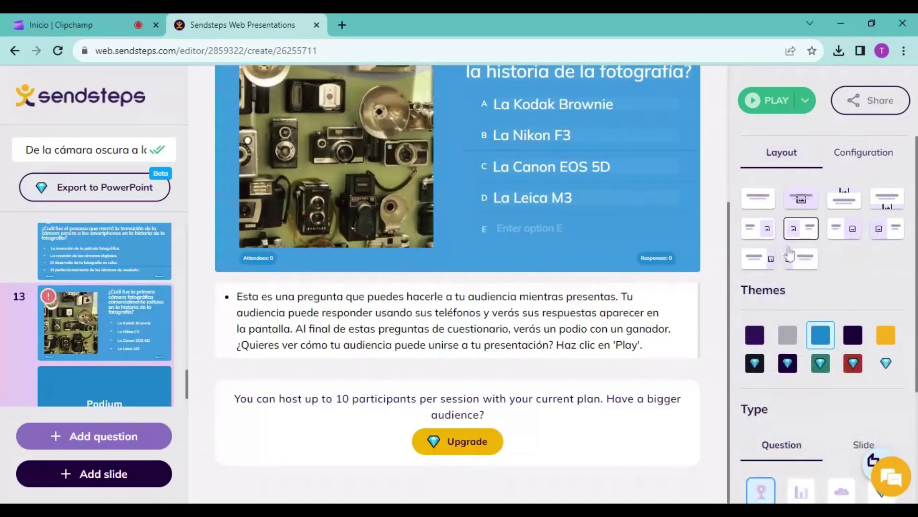
scroll(797, 375, "down", 3)
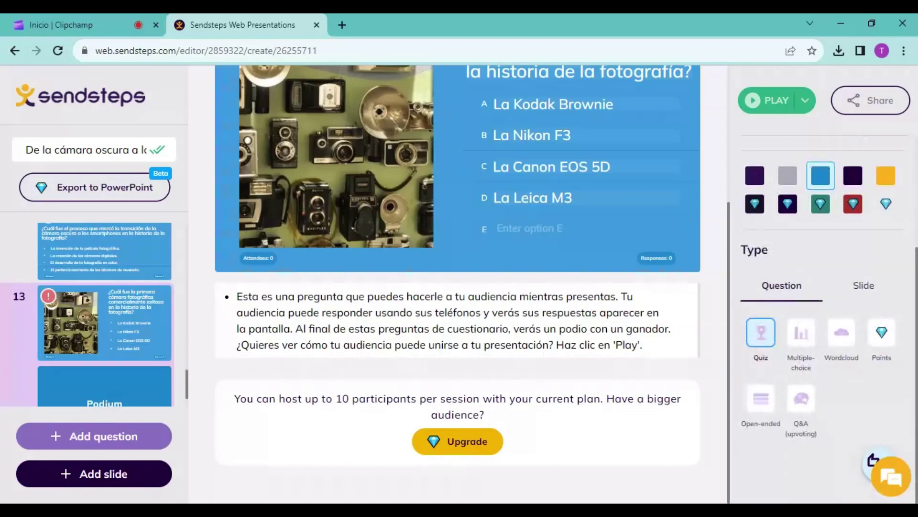
left_click(812, 341)
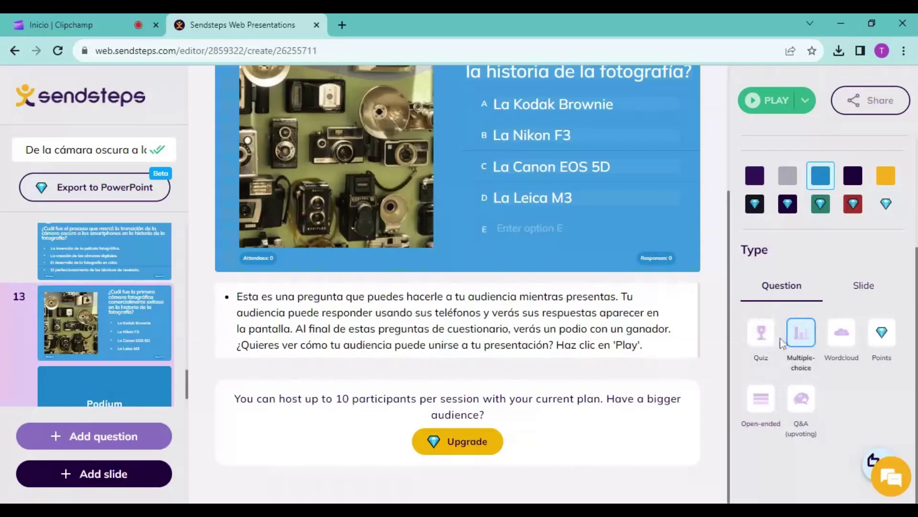
left_click(843, 341)
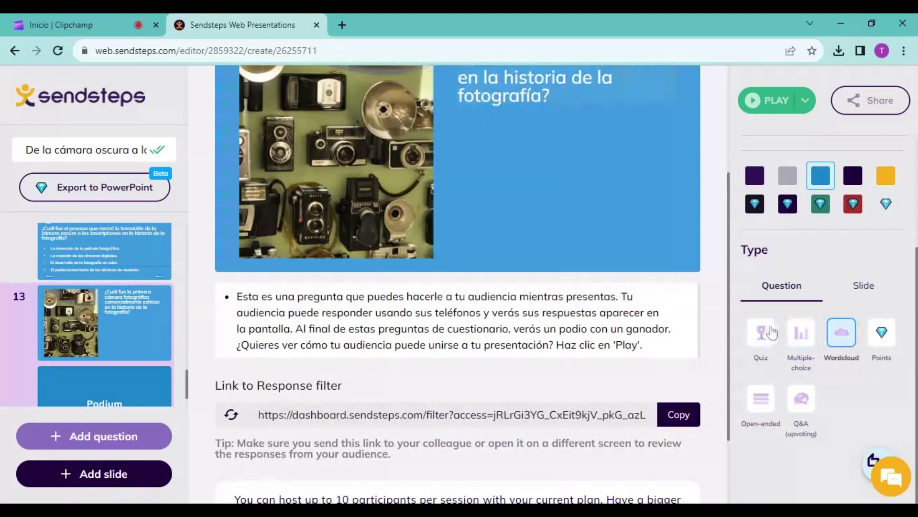
left_click(766, 337)
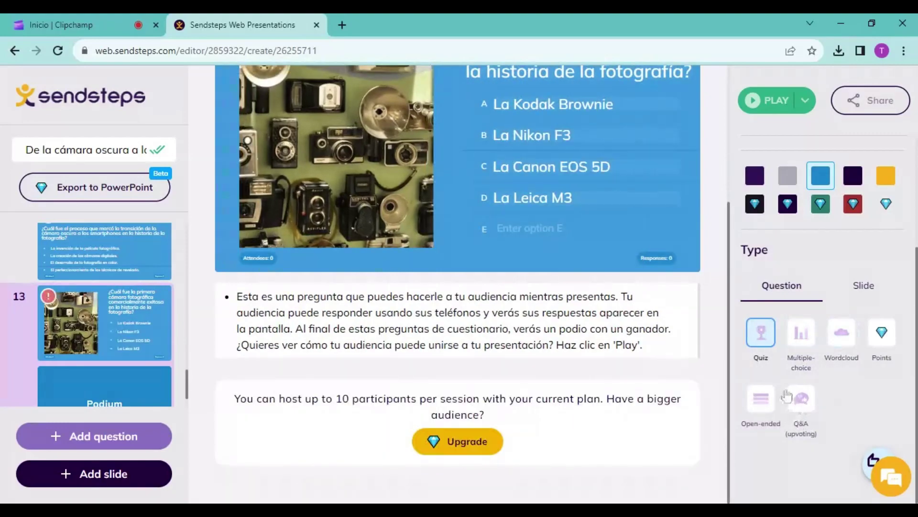
- Review slide 13's missing-answer notice and mark option B, La Nikon F3, as the quiz question's correct answer
scroll(876, 330, "up", 3)
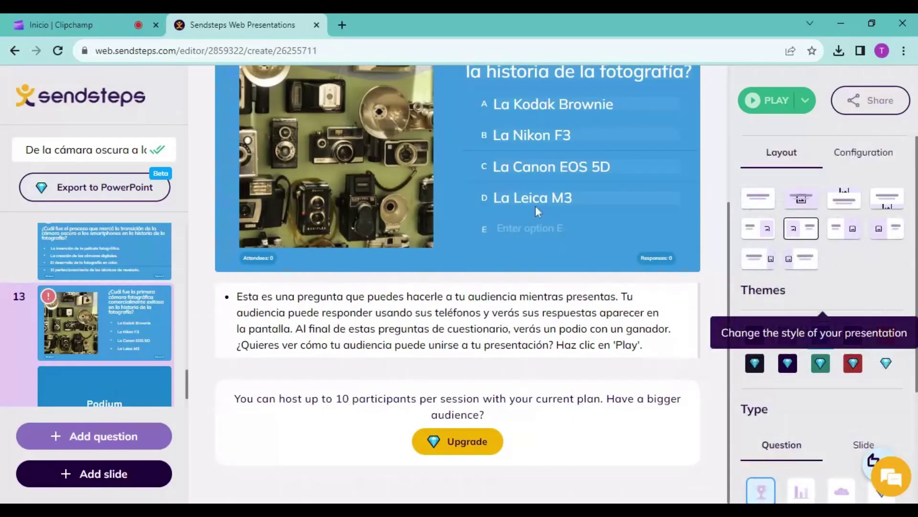
scroll(540, 257, "up", 4)
scroll(539, 257, "down", 2)
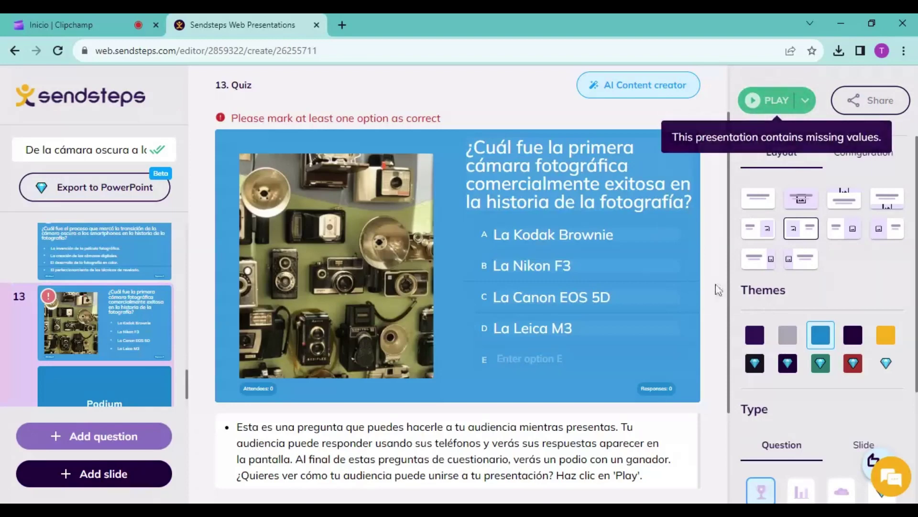
scroll(842, 408, "down", 3)
scroll(835, 402, "up", 3)
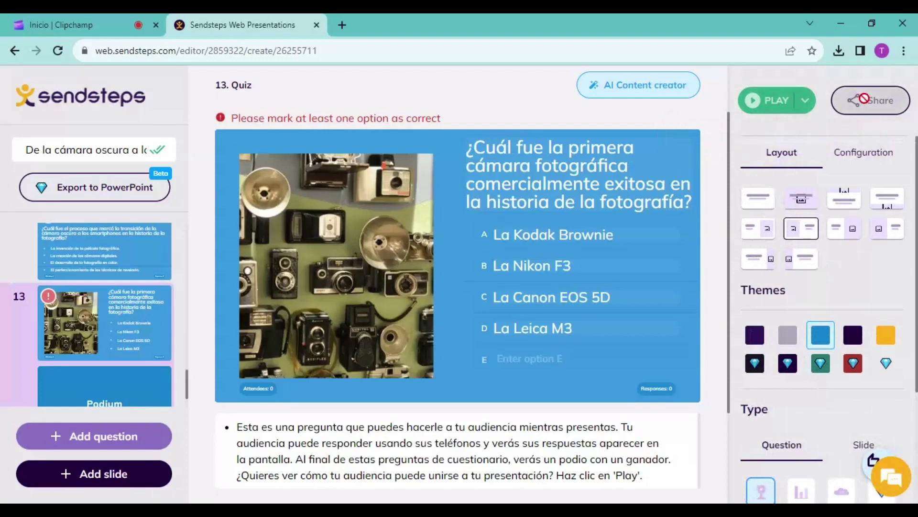
triple_click(334, 118)
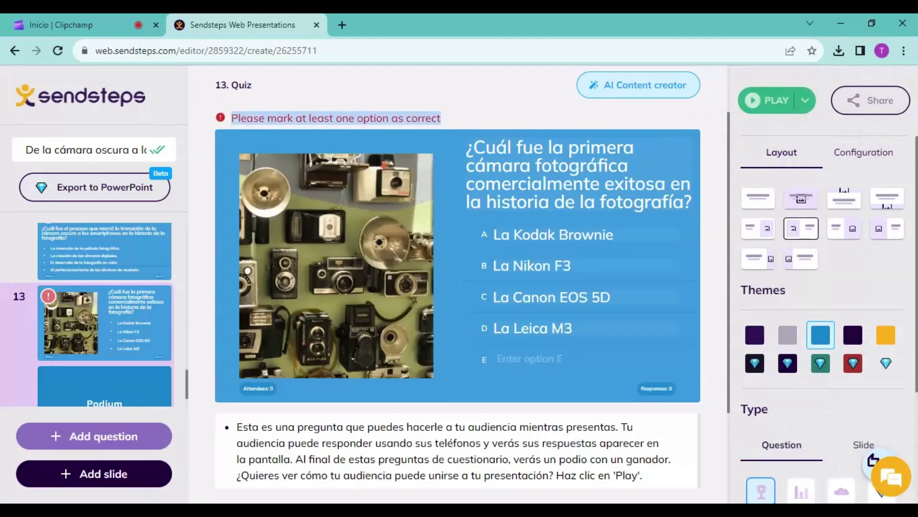
left_click(470, 266)
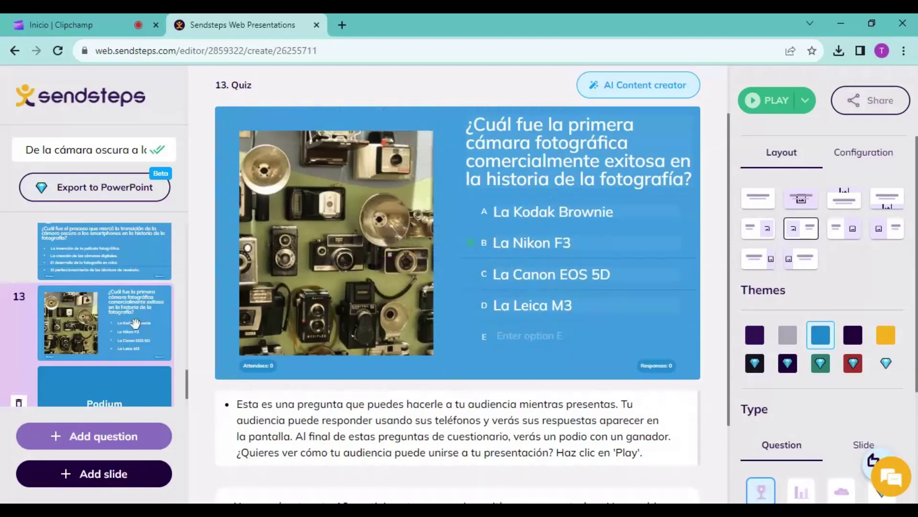
- Find the other quiz slide flagged with an error, slide 12, and mark option B, La creación de las cámaras digitales, as correct
left_click(775, 100)
scroll(105, 311, "up", 5)
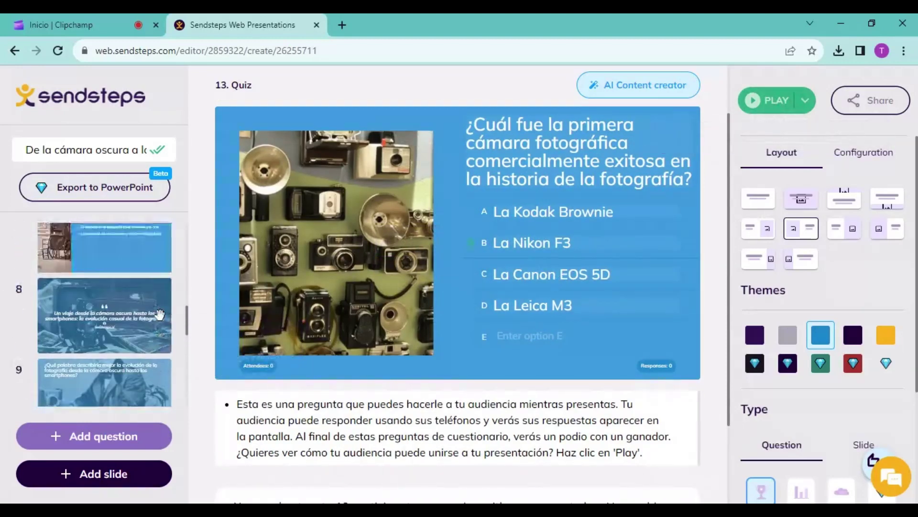
scroll(121, 321, "down", 8)
scroll(122, 322, "down", 3)
scroll(134, 354, "up", 2)
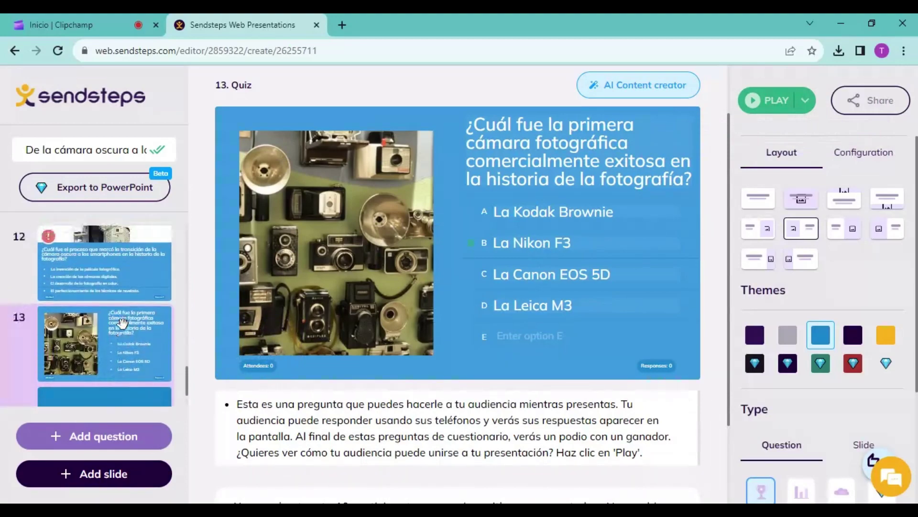
left_click(113, 286)
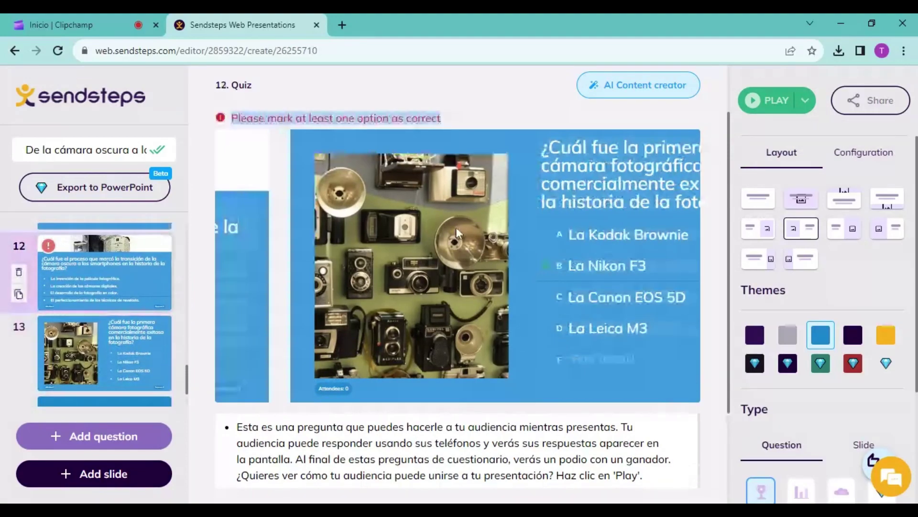
left_click(229, 288)
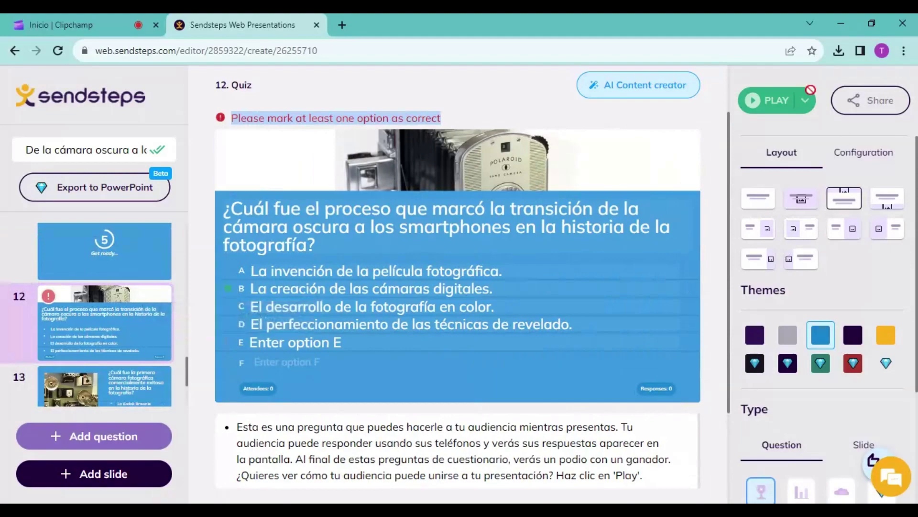
- Play the presentation to the audience and examine the join address and login code on the opening screen
left_click(771, 101)
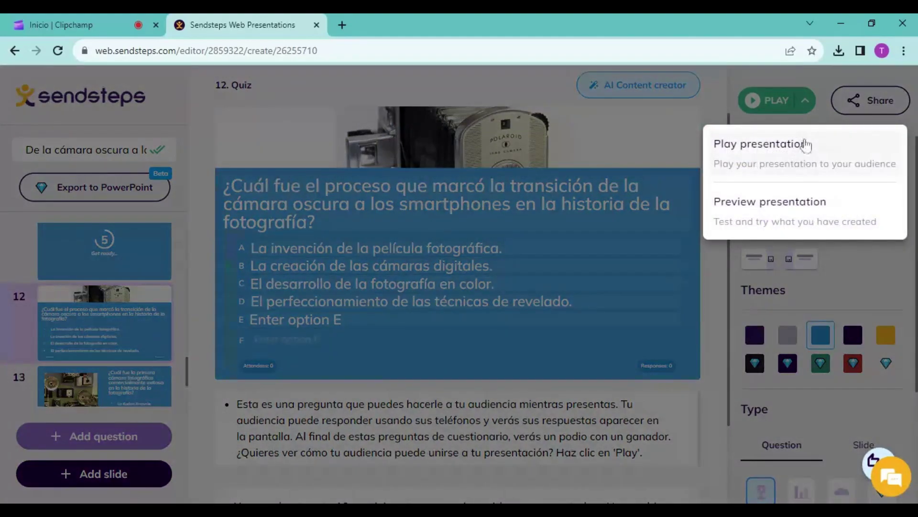
left_click(748, 164)
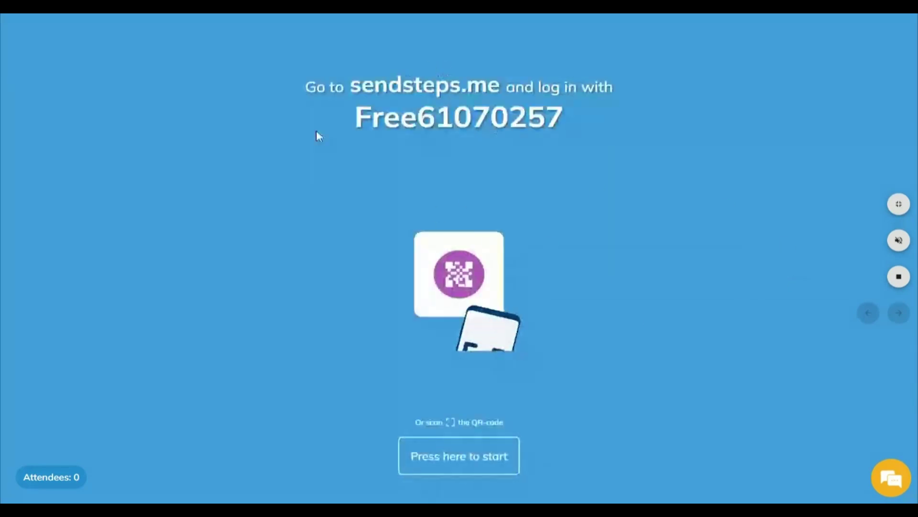
left_click_drag(355, 117, 563, 117)
left_click_drag(500, 83, 358, 85)
left_click_drag(354, 117, 604, 134)
left_click(604, 129)
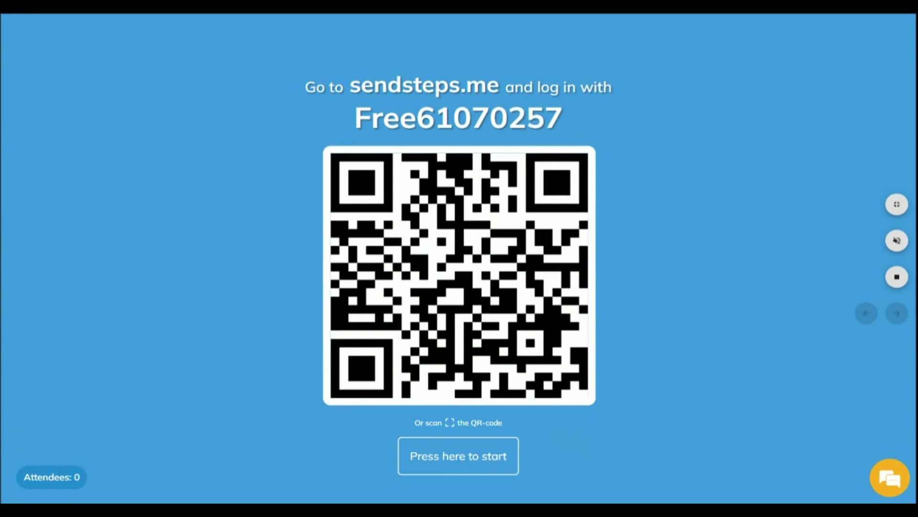
- Check the attendee counter on the join screen and start the presentation
triple_click(81, 472)
left_click(100, 468)
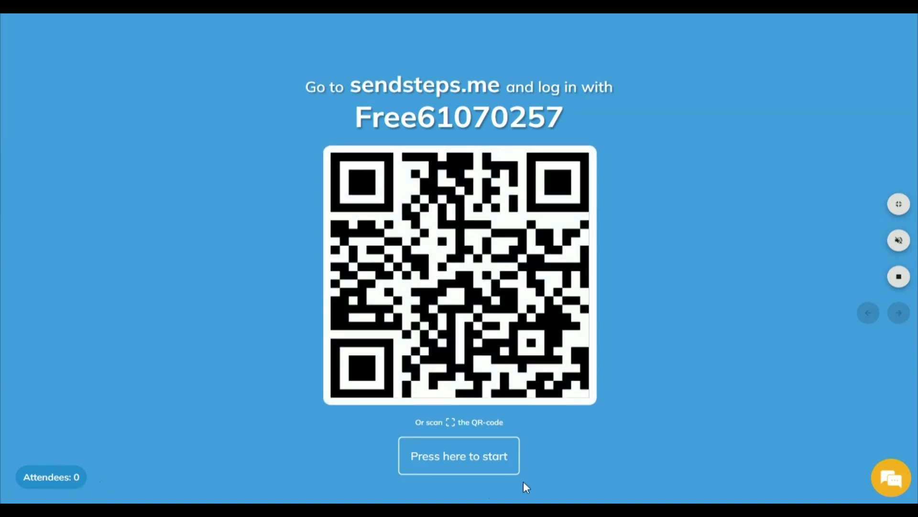
left_click(489, 466)
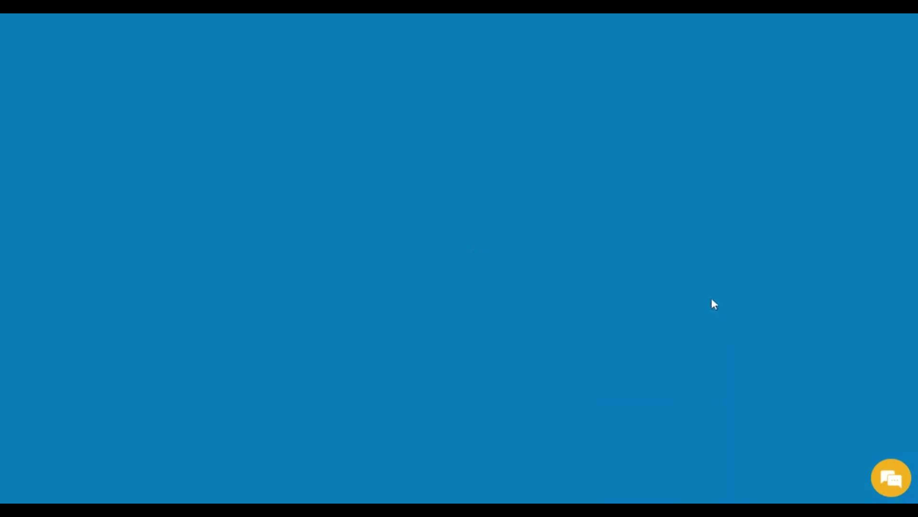